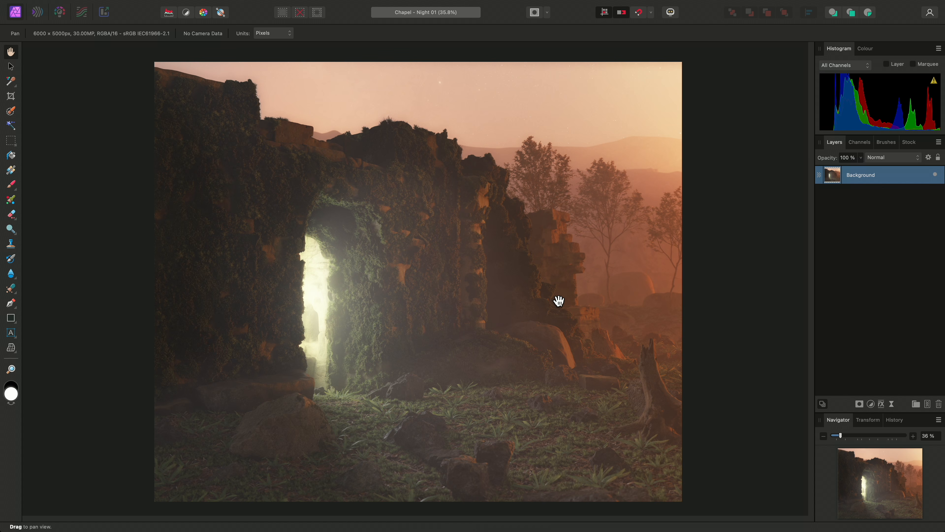
- Draw a closed four-sided Pen shape widening from the glowing doorway to beyond the image's right edge
key("p")
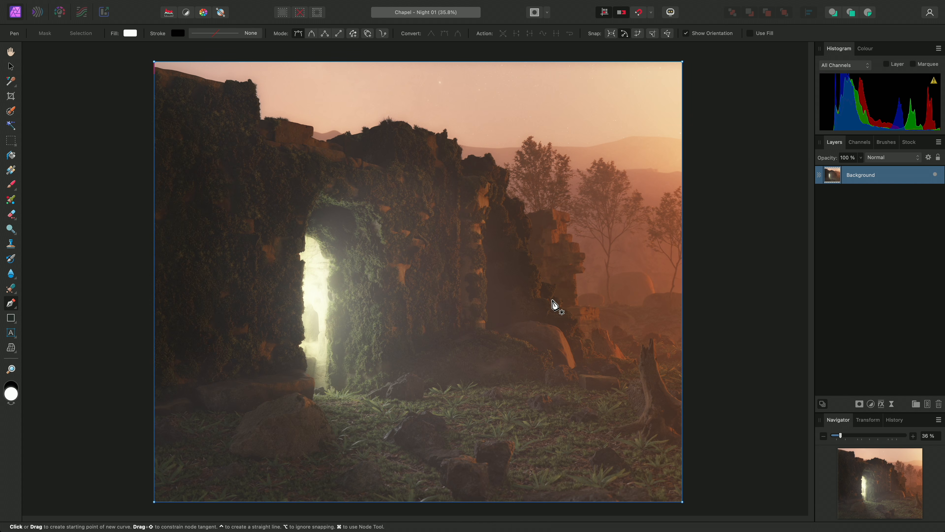
left_click(306, 234)
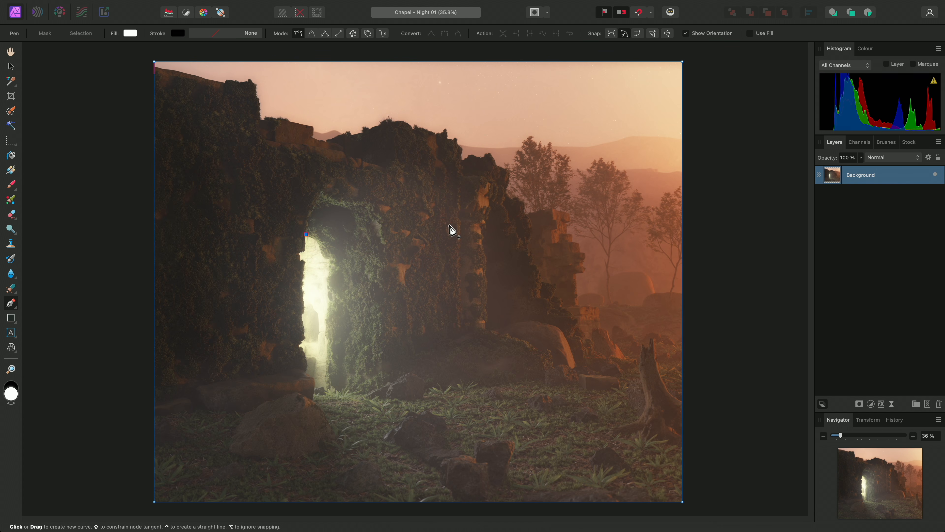
left_click(716, 202)
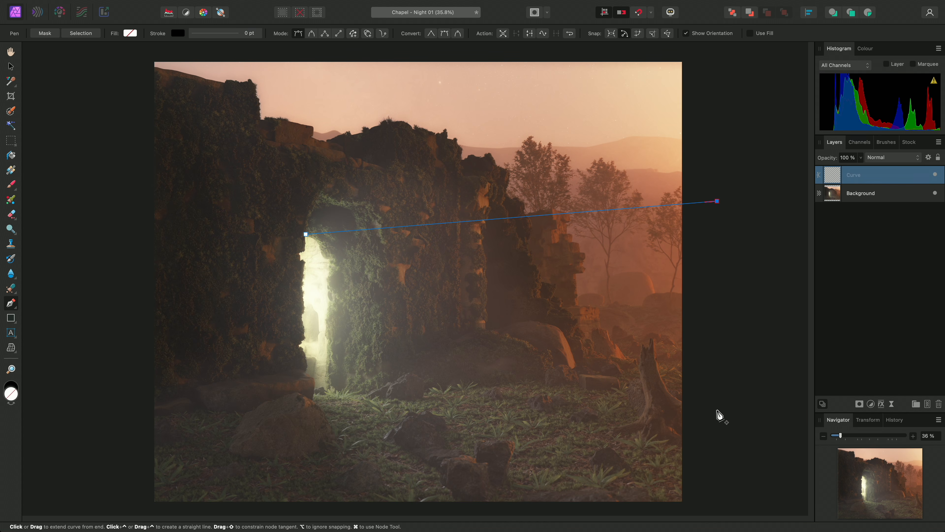
left_click(718, 415)
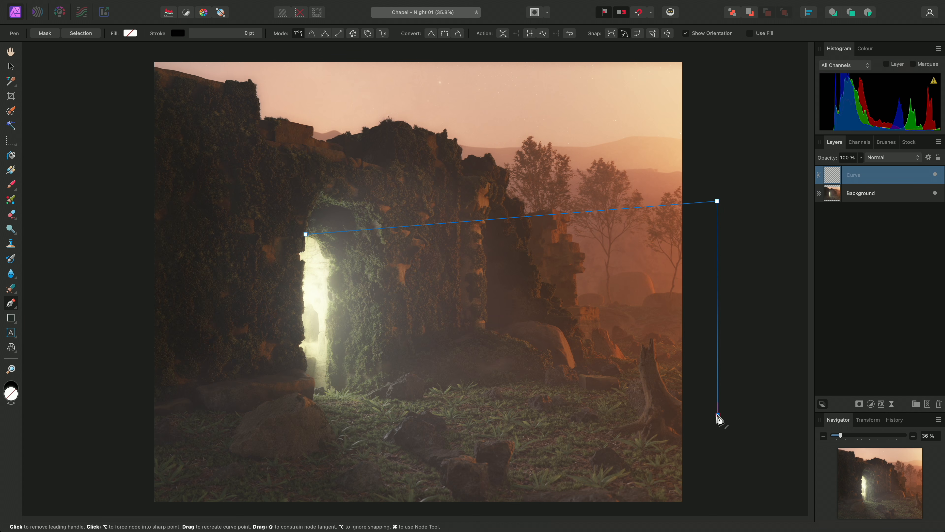
left_click(315, 392)
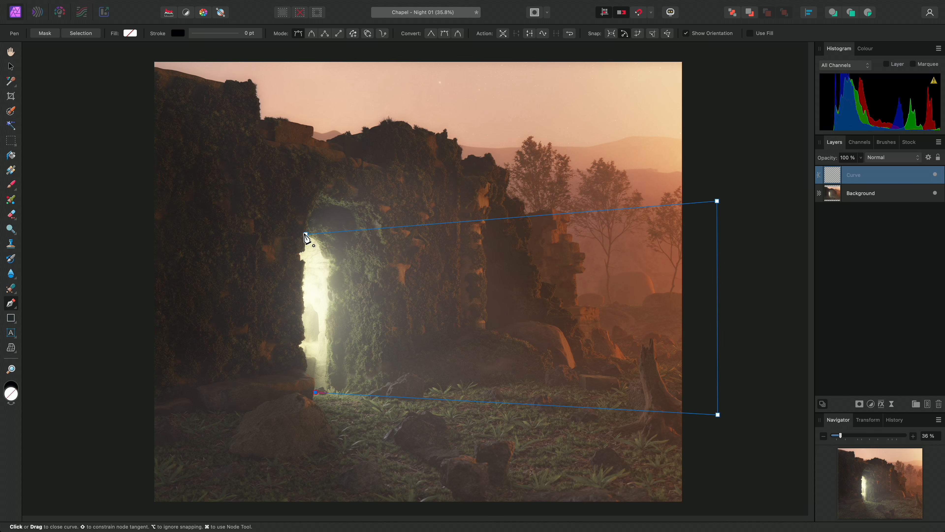
left_click(306, 234)
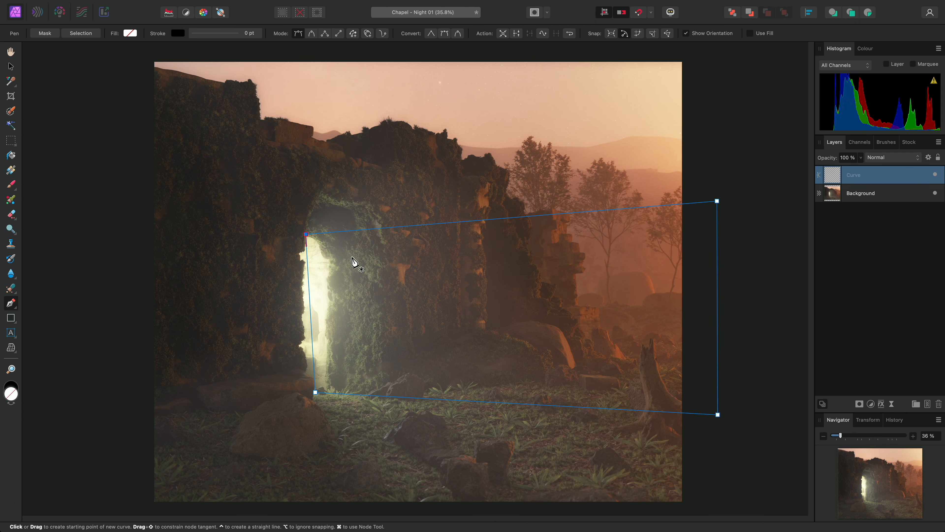
- Fill the light beam shape with pale peach, RGB 255, 218, 196
left_click(865, 48)
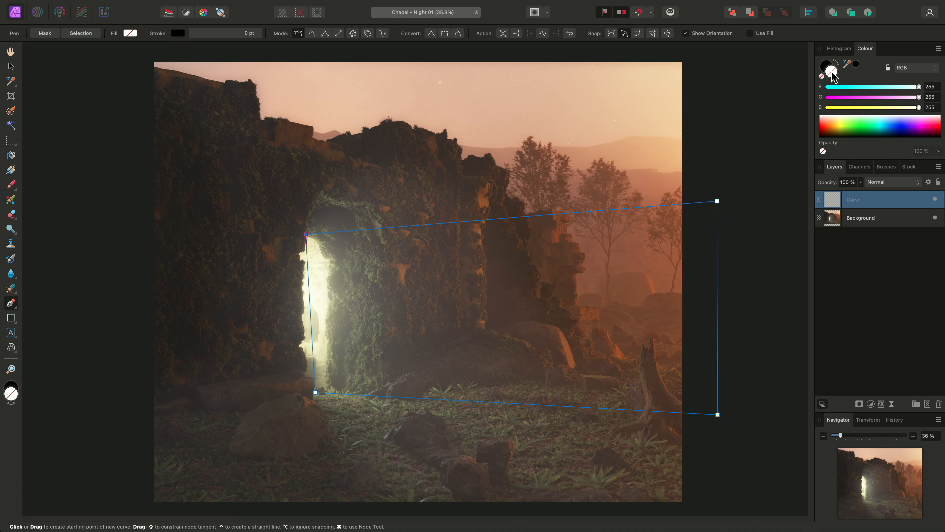
left_click(919, 108)
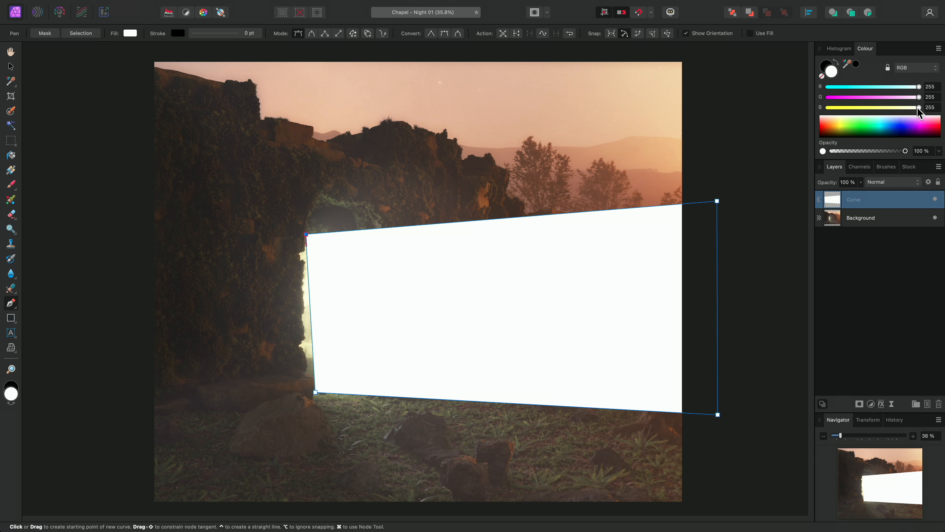
left_click_drag(919, 108, 899, 108)
left_click(905, 97)
left_click(906, 97)
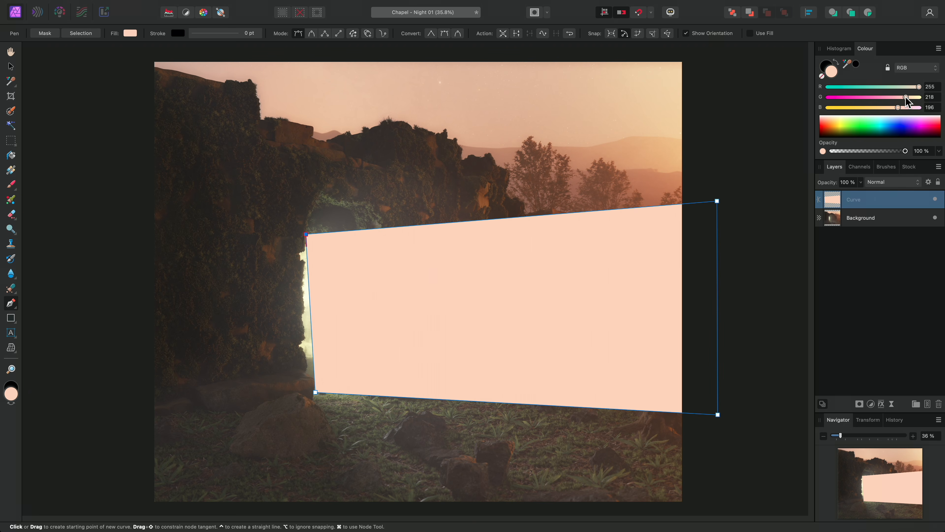
- Set the Curve layer's blend mode to Screen and apply a Gaussian Blur layer effect with a 100 px radius
left_click(900, 181)
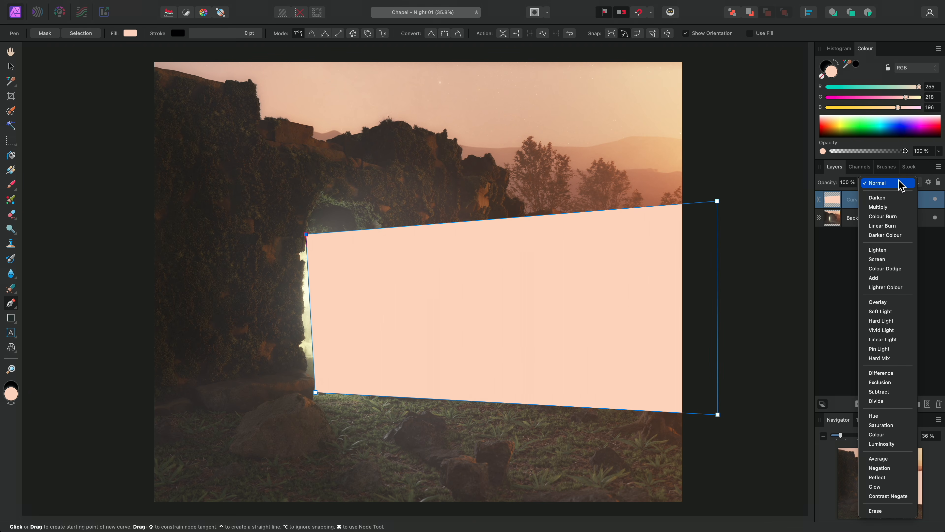
left_click(895, 259)
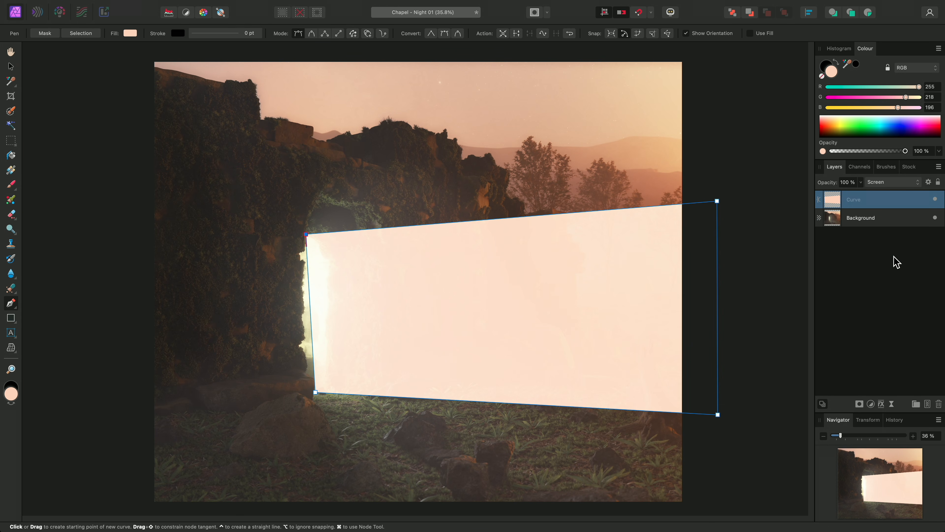
mouse_move(466, 4)
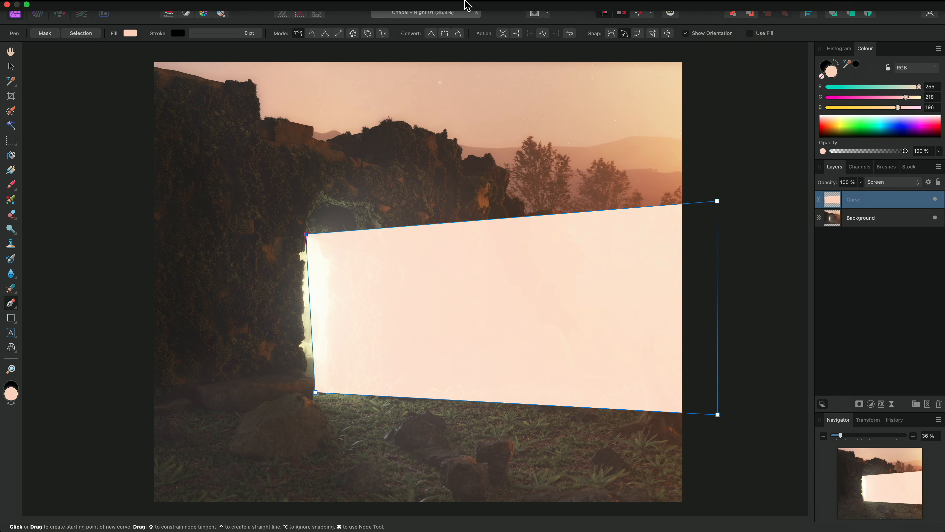
left_click(372, 7)
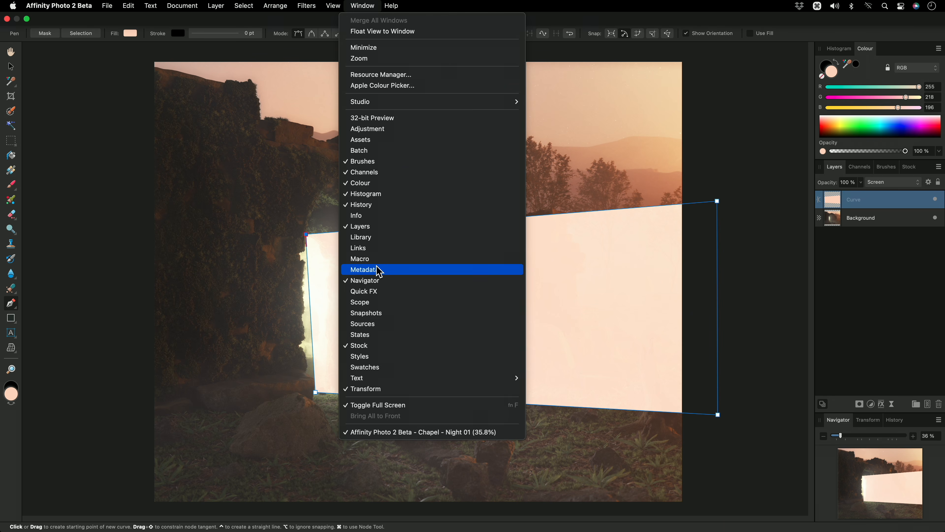
left_click(384, 292)
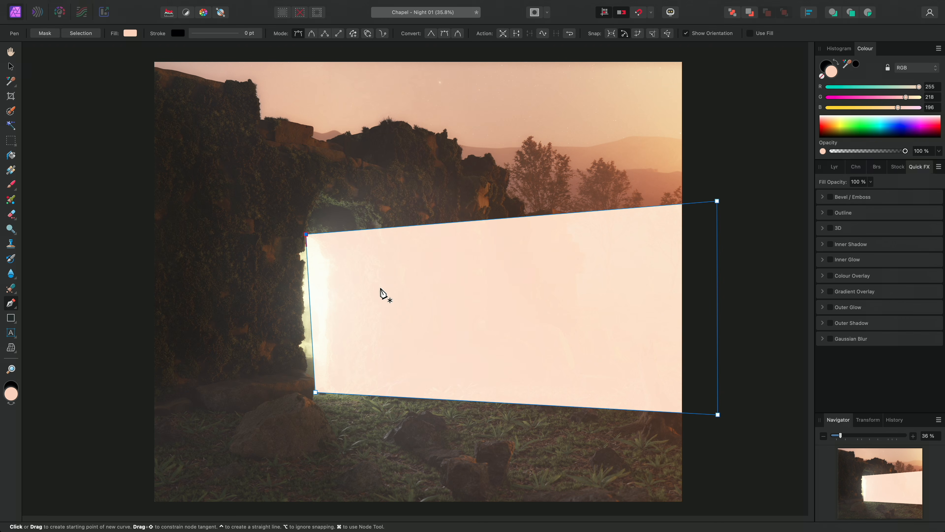
left_click(847, 340)
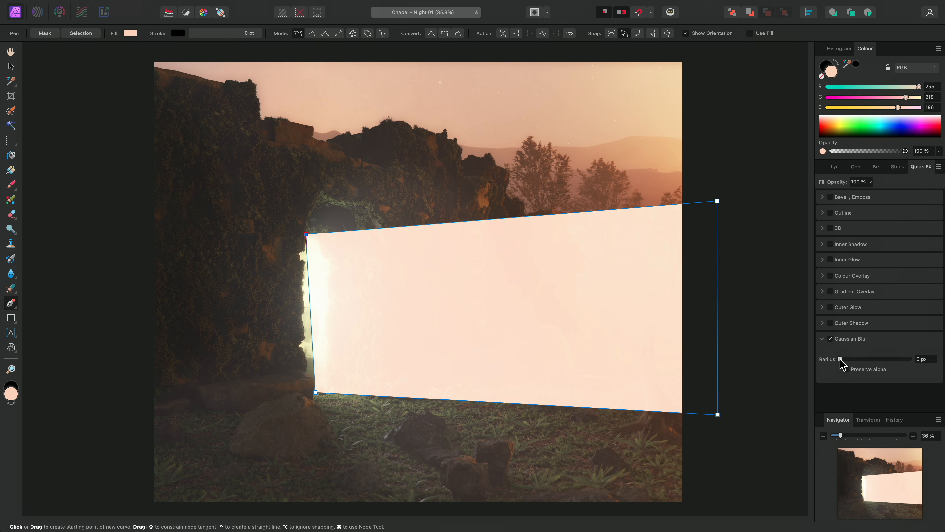
left_click_drag(840, 359, 919, 361)
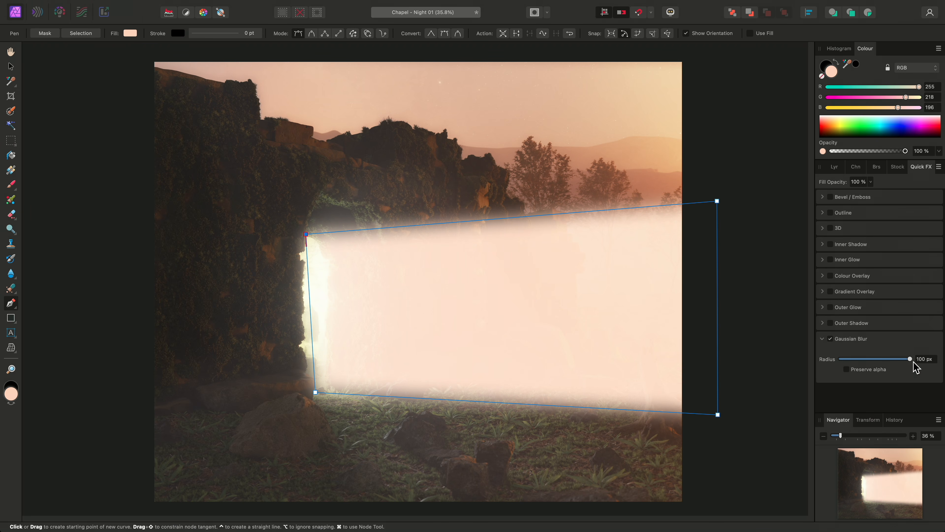
- Lower the Curve layer's opacity to 50%, change its blend mode to Hard Light and reduce the opacity to 25%
left_click(837, 171)
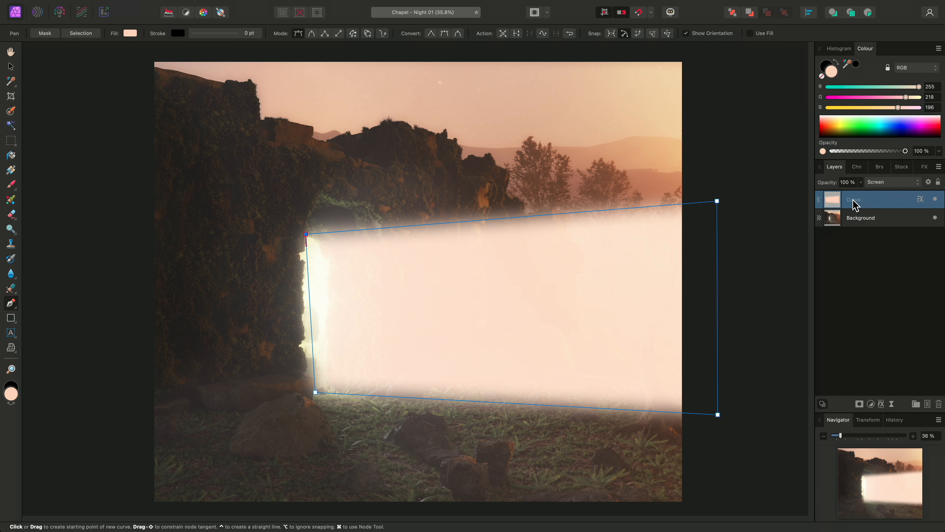
left_click_drag(861, 182, 821, 199)
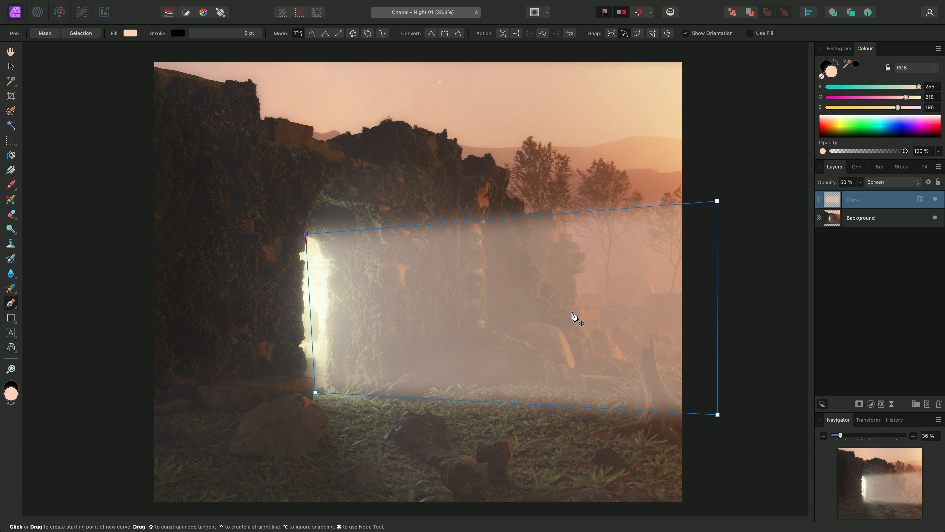
left_click(882, 182)
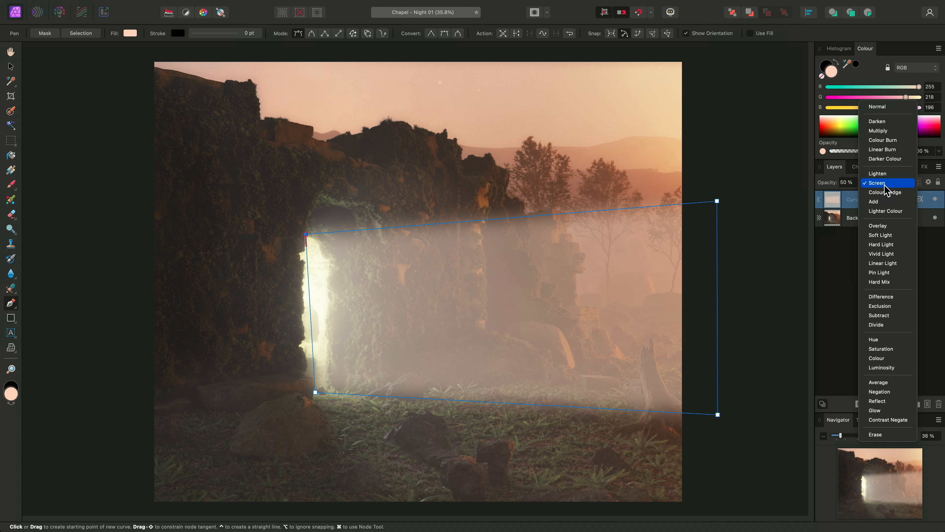
left_click(888, 245)
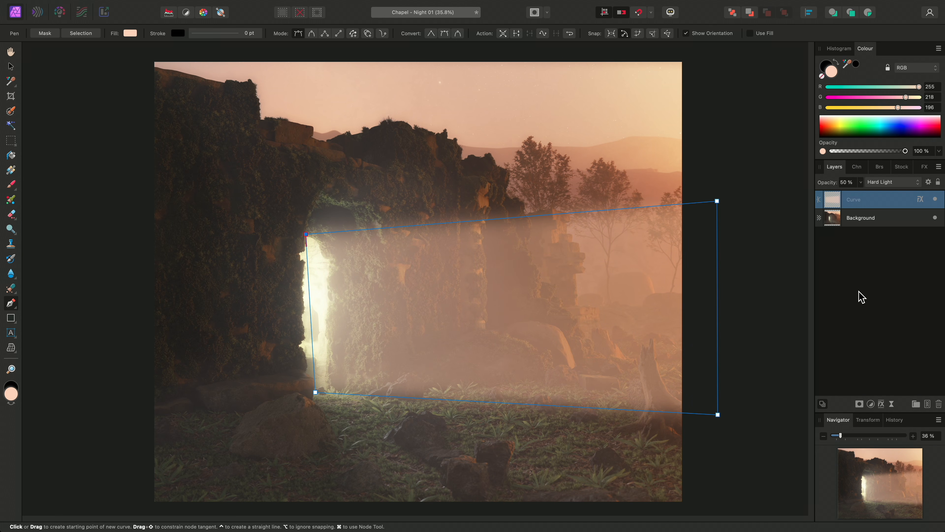
left_click(860, 182)
left_click_drag(860, 192, 838, 200)
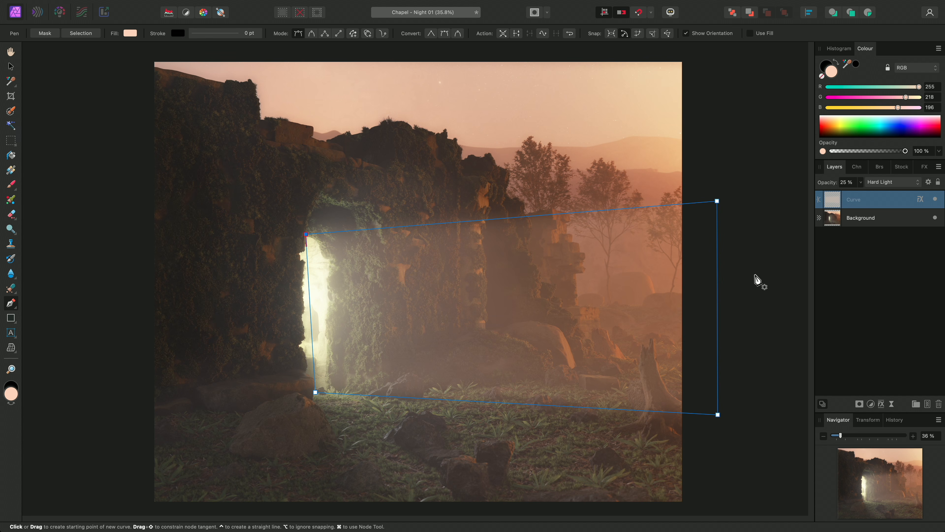
- Widen the light beam's far end by moving its lower outer node down and its upper outer node up
key("a")
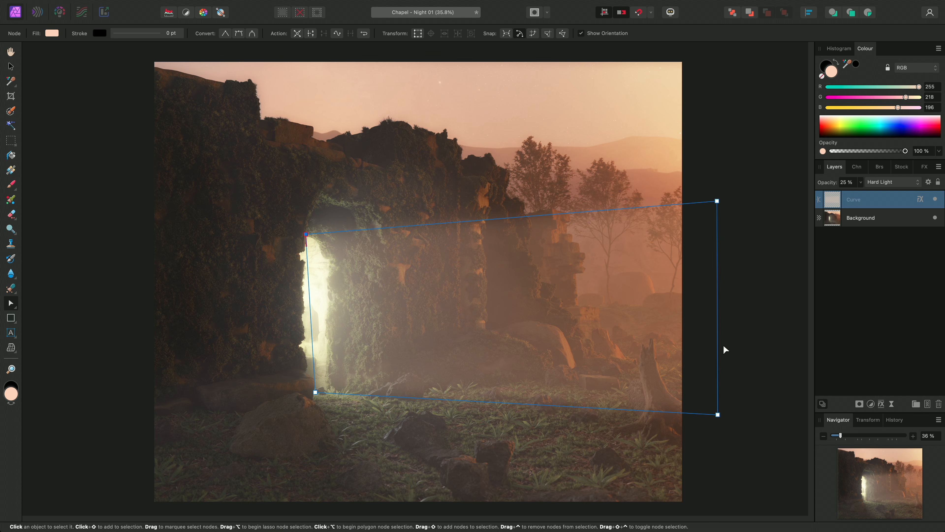
scroll(721, 379, "up", 3)
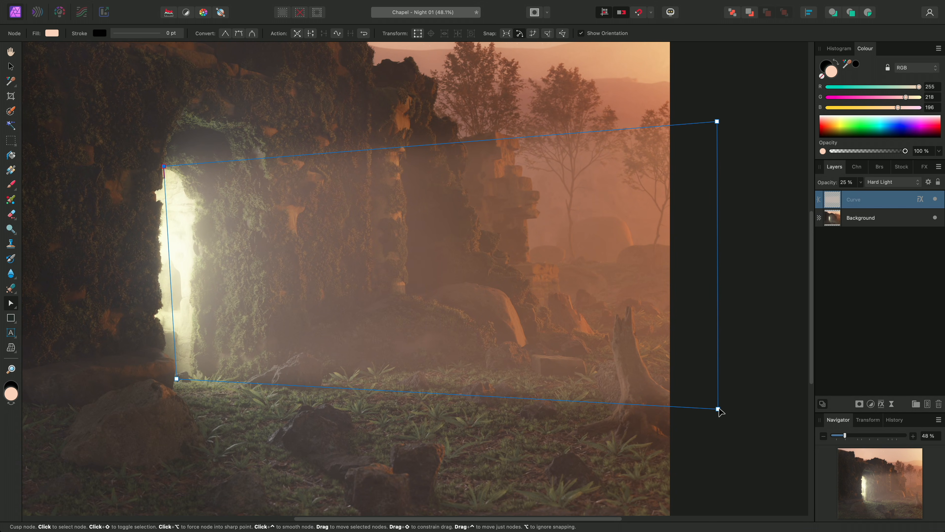
left_click_drag(718, 409, 718, 476)
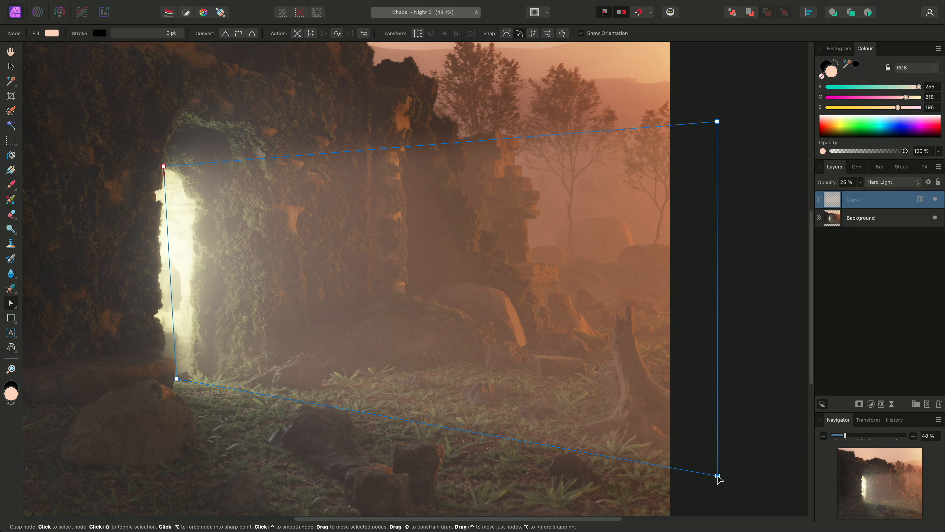
scroll(612, 395, "down", 2)
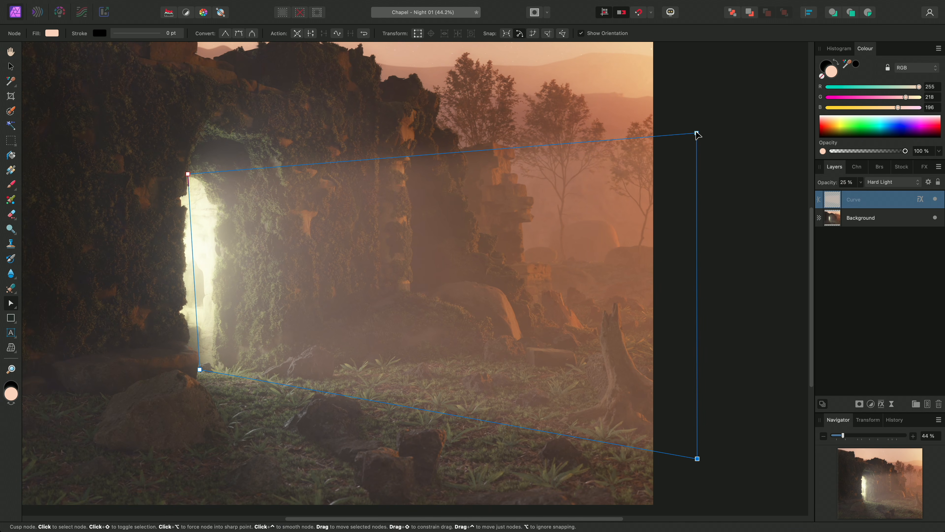
left_click_drag(696, 132, 697, 108)
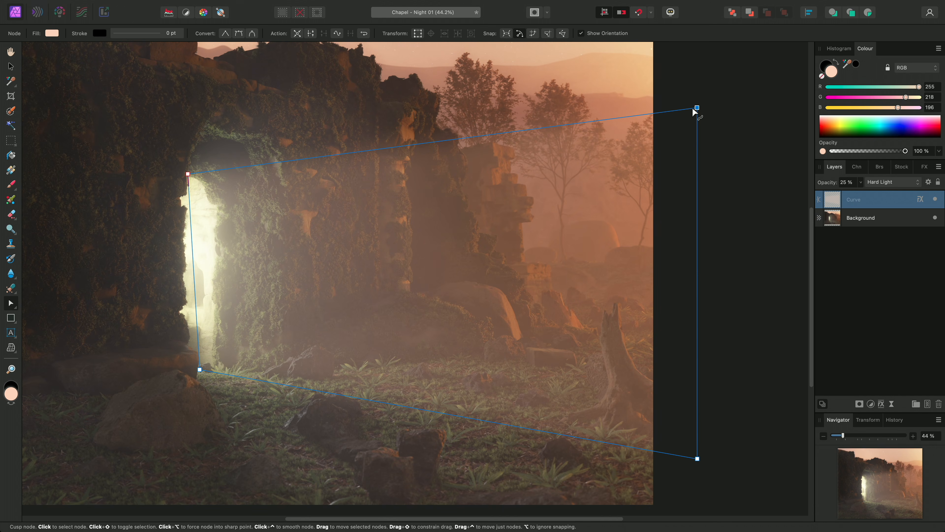
- Add nodes to the beam's doorway edge and fit its lower part to the rock and wall outline
scroll(316, 209, "up", 7)
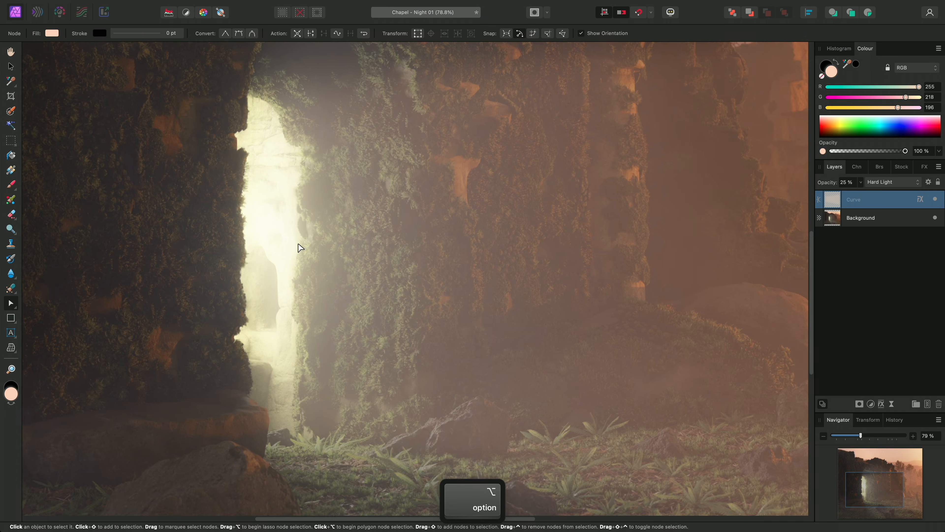
scroll(335, 253, "left", 5)
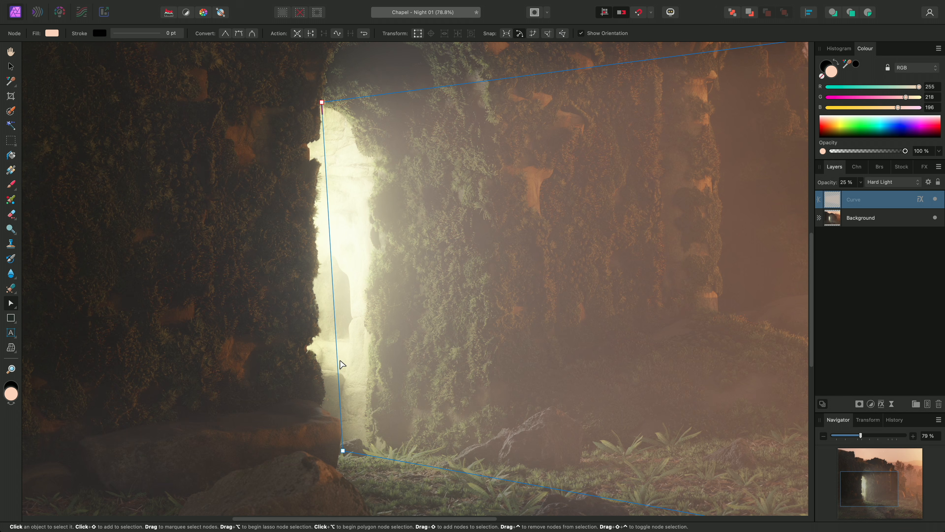
left_click(341, 414)
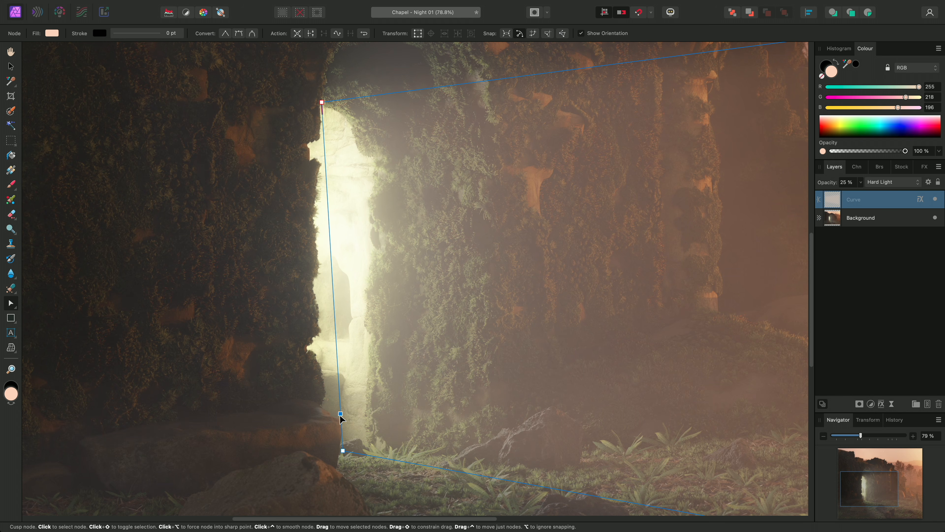
left_click_drag(340, 414, 321, 408)
left_click(338, 399)
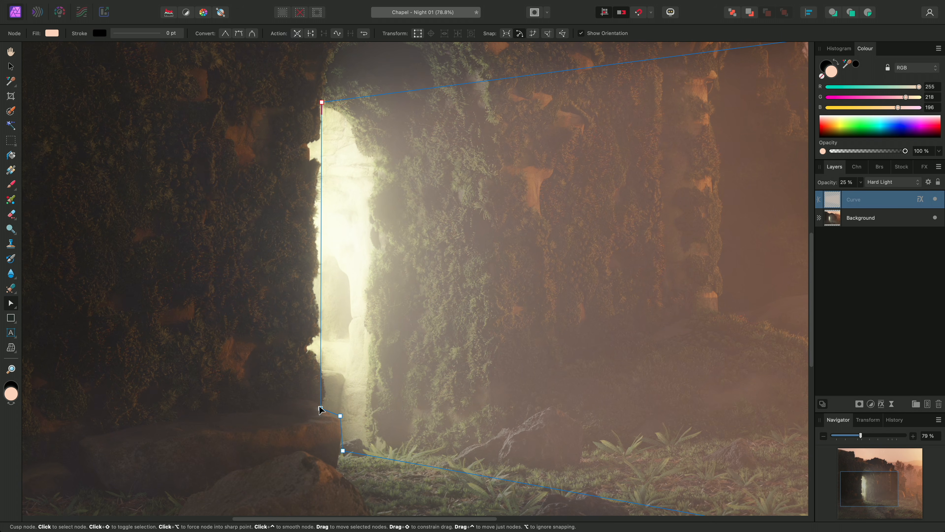
left_click(320, 349)
left_click_drag(321, 349, 312, 344)
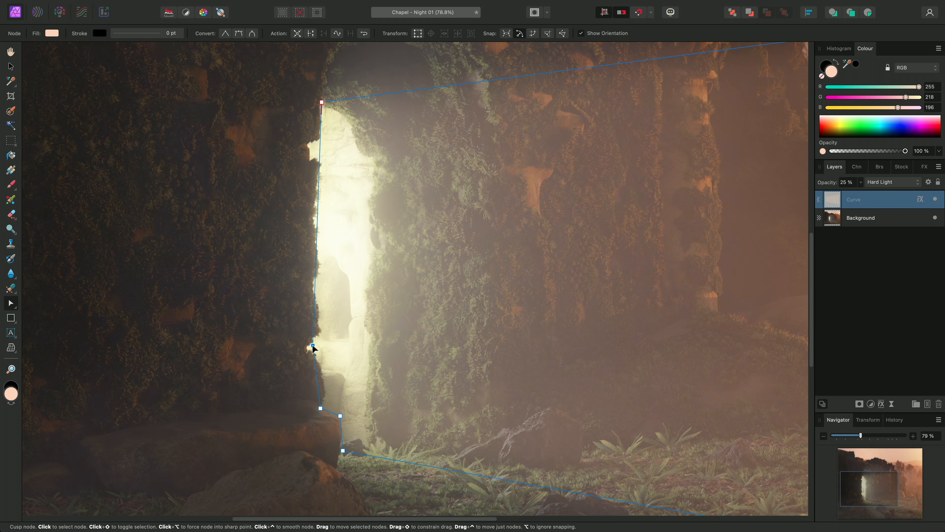
- Add nodes to the upper part of the beam's doorway edge and fit them to the notch in the wall
scroll(312, 337, "up", 2)
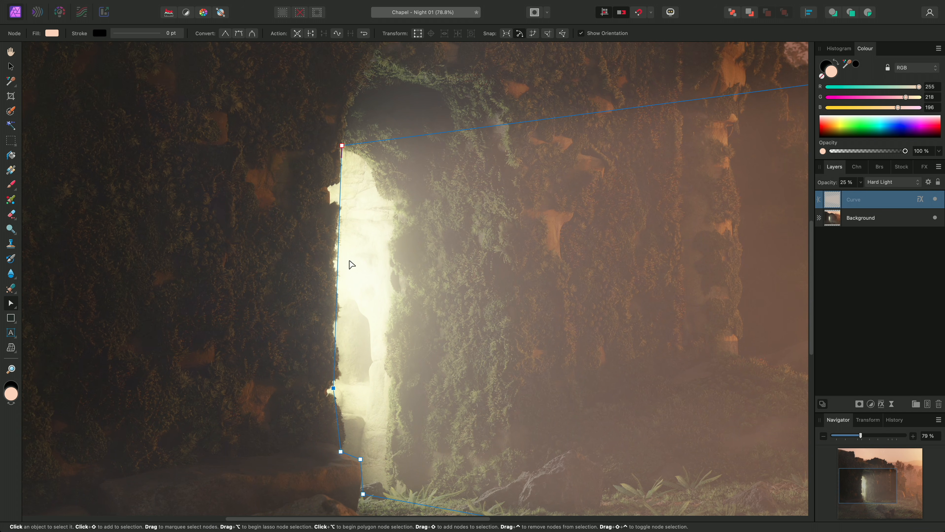
left_click(337, 205)
left_click_drag(336, 203, 340, 181)
left_click(330, 179)
scroll(538, 297, "down", 1)
scroll(539, 299, "down", 5)
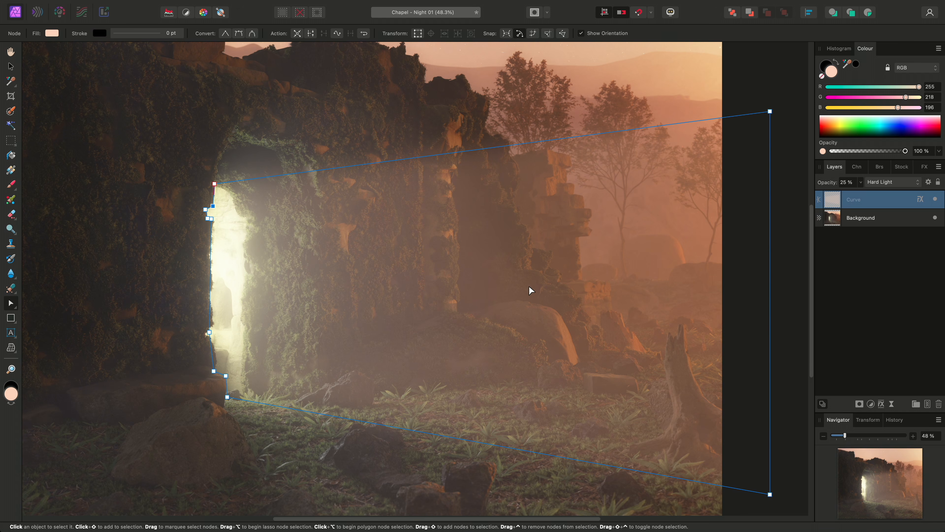
- Add an empty pixel layer directly above the Background layer
left_click(858, 220)
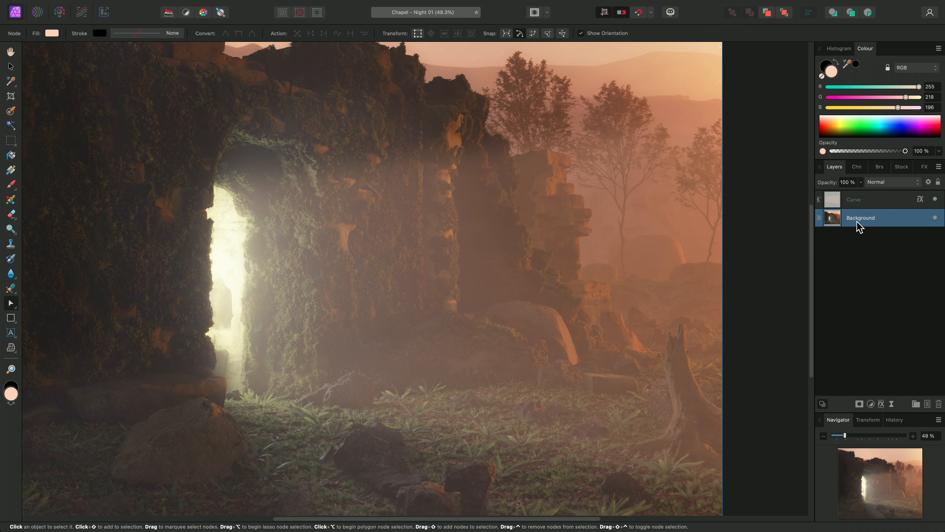
left_click(927, 405)
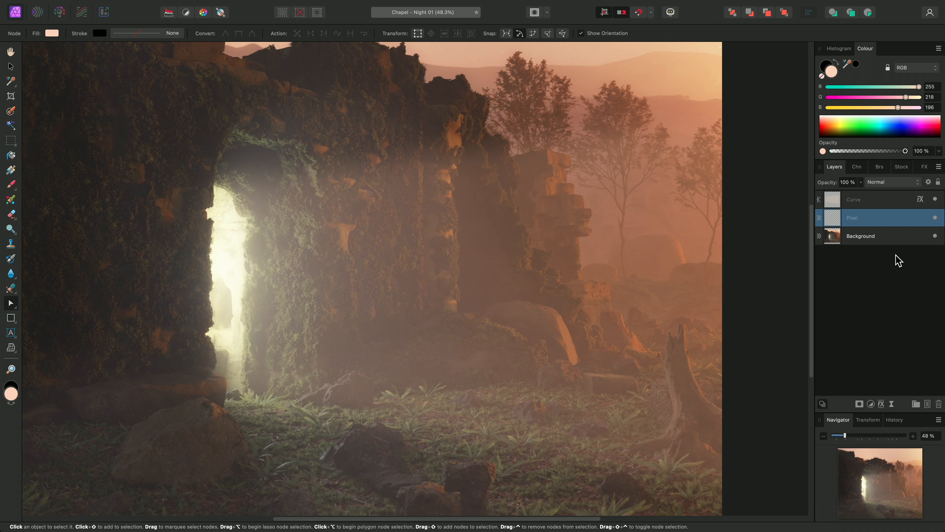
- Set the empty pixel layer's blend mode to Overlay and its opacity to 30%
left_click(889, 183)
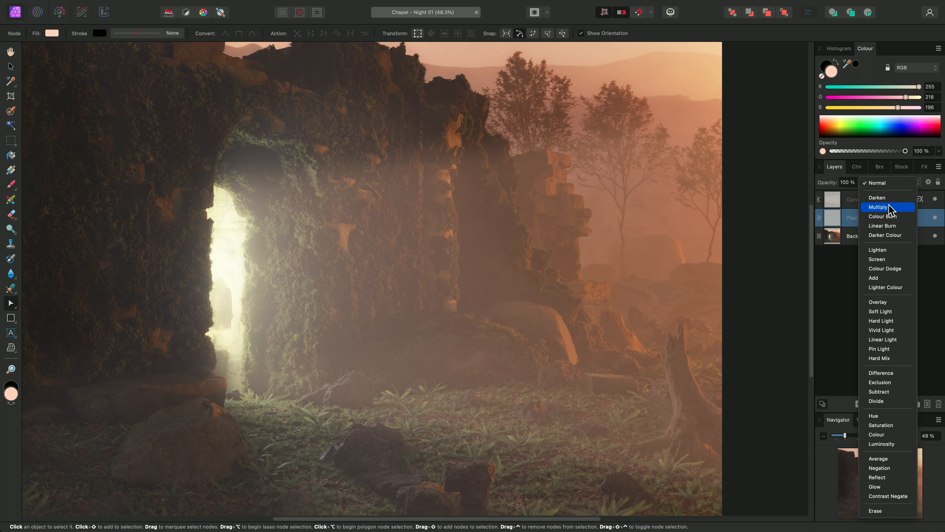
left_click(887, 302)
left_click_drag(861, 182, 802, 205)
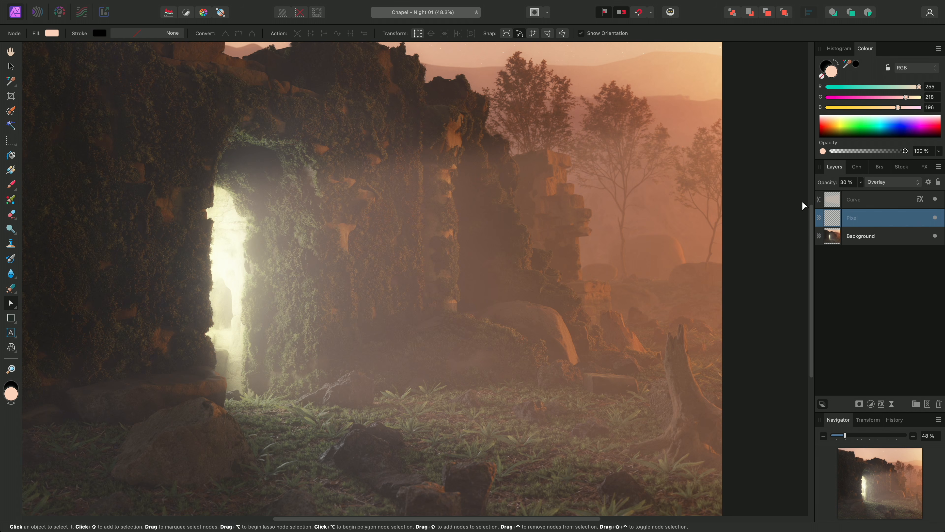
- Prepare a soft paint brush about 1176 px wide with 0% hardness and pure white (255, 255, 255) as its colour
scroll(497, 315, "down", 3, "alt")
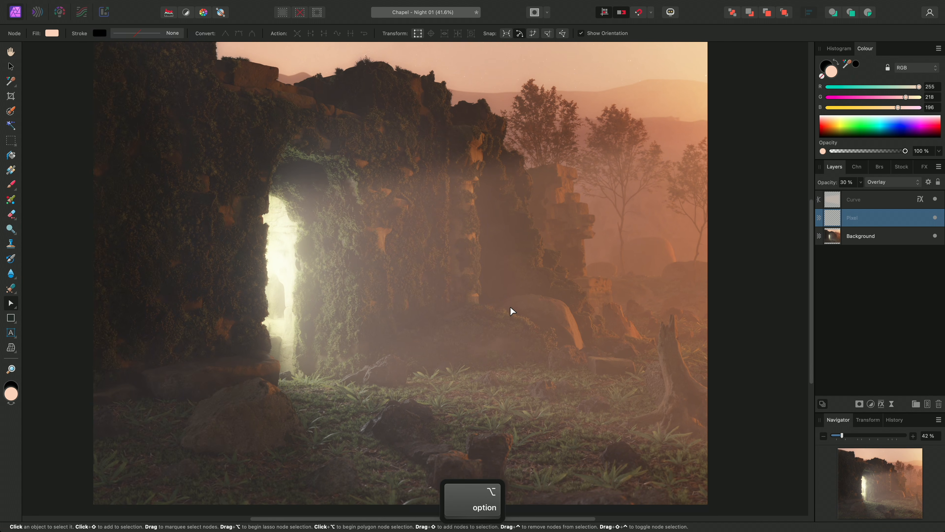
key("b")
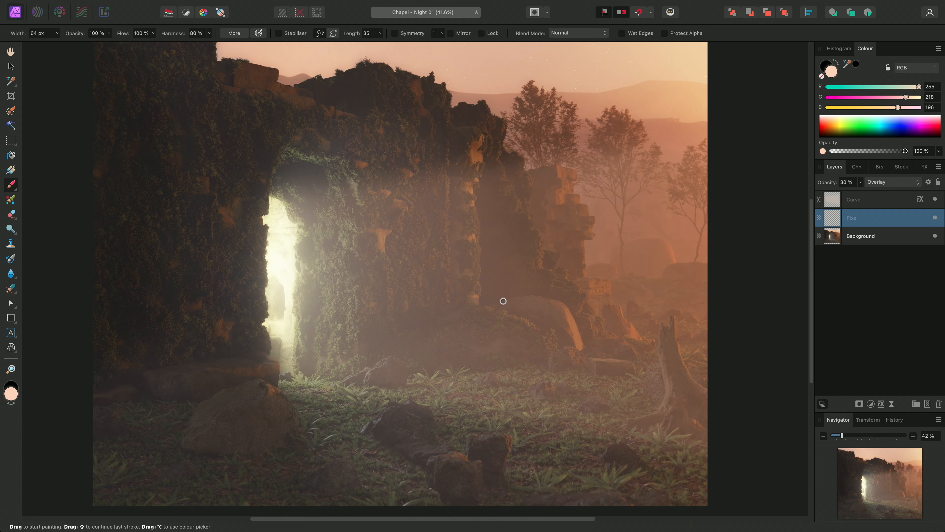
key("ctrl+alt")
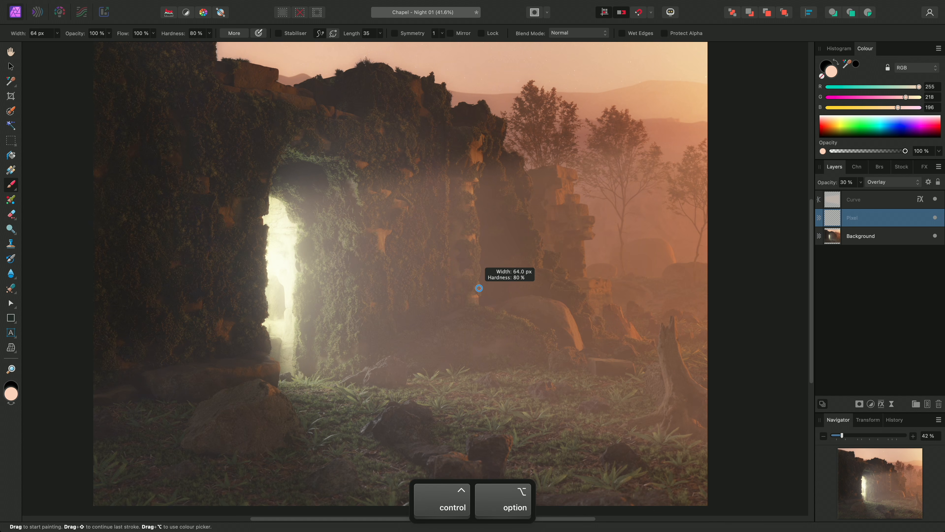
left_click_drag(469, 292, 570, 293)
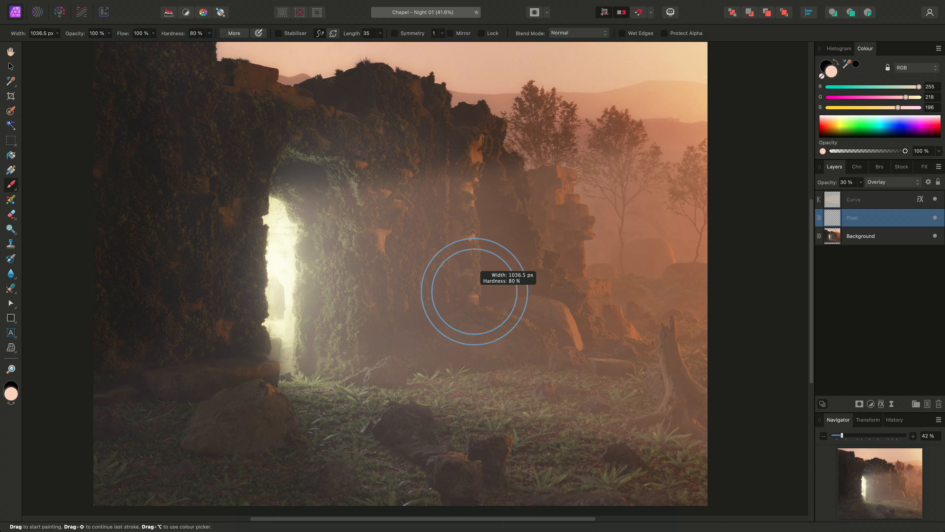
mouse_move(474, 291)
left_mouse_down()
mouse_move(472, 323)
mouse_move(469, 273)
left_mouse_up()
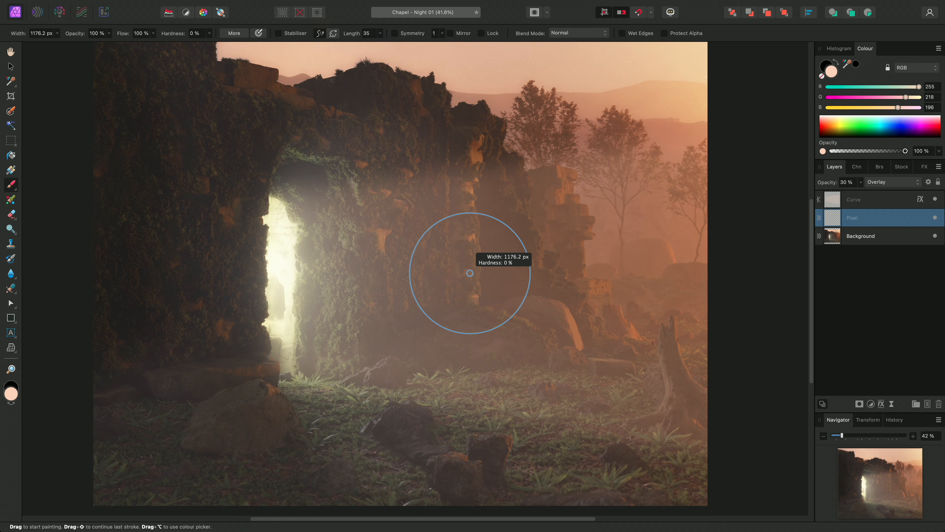
key("alt")
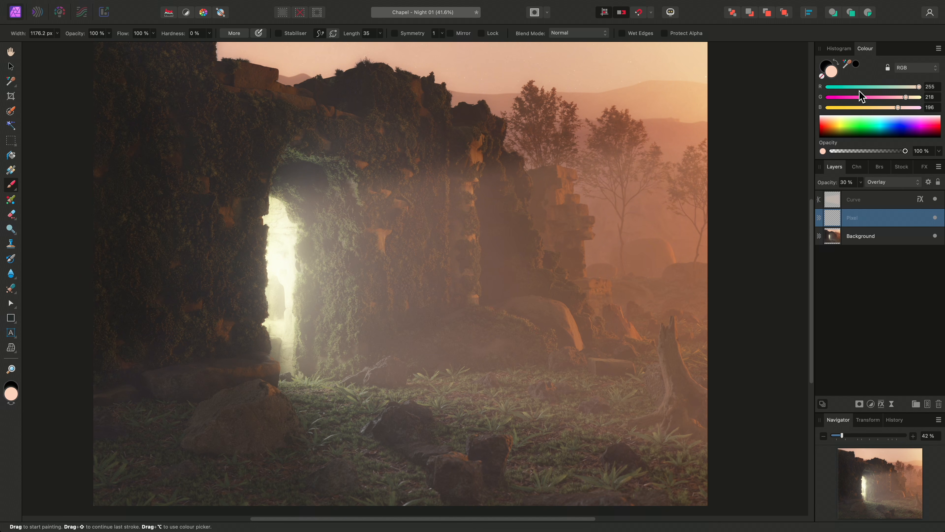
left_click_drag(900, 107, 920, 108)
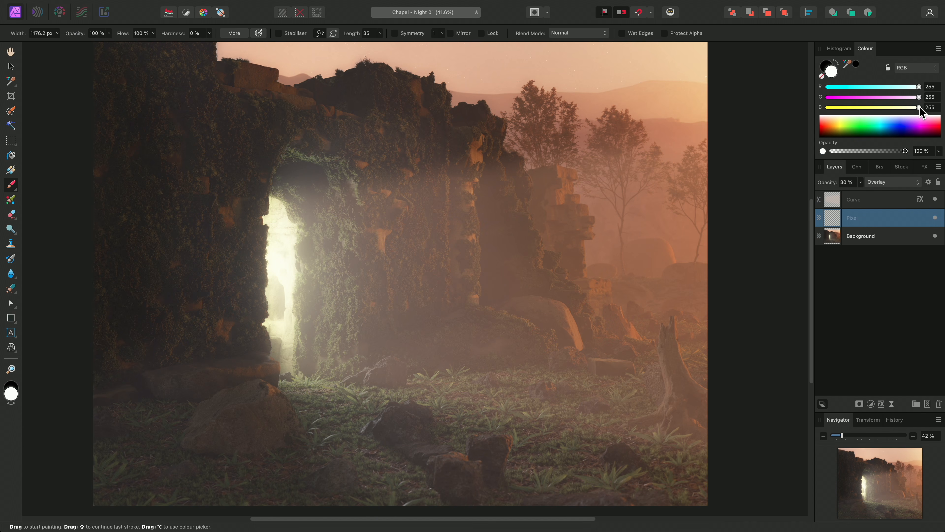
- Paint white over the grass in the beam's path, reducing the brush to about 444 px for the area near the doorway
mouse_move(625, 401)
left_mouse_down()
mouse_move(578, 412)
mouse_move(678, 432)
mouse_move(479, 406)
left_mouse_up()
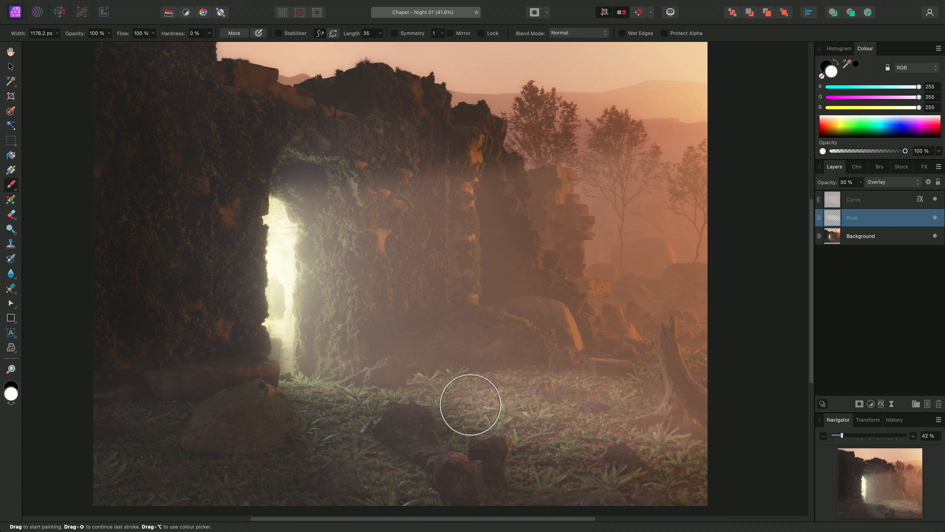
key("bracketleft")
key("bracketleft")
key("bracketleft")
key("bracketleft")
key("bracketleft")
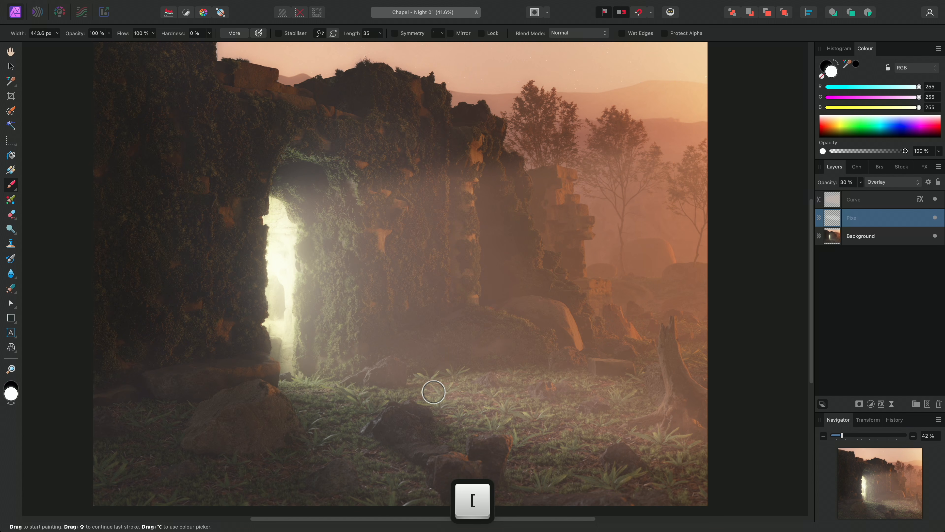
mouse_move(401, 394)
left_mouse_down()
mouse_move(355, 398)
mouse_move(290, 387)
mouse_move(560, 409)
left_mouse_up()
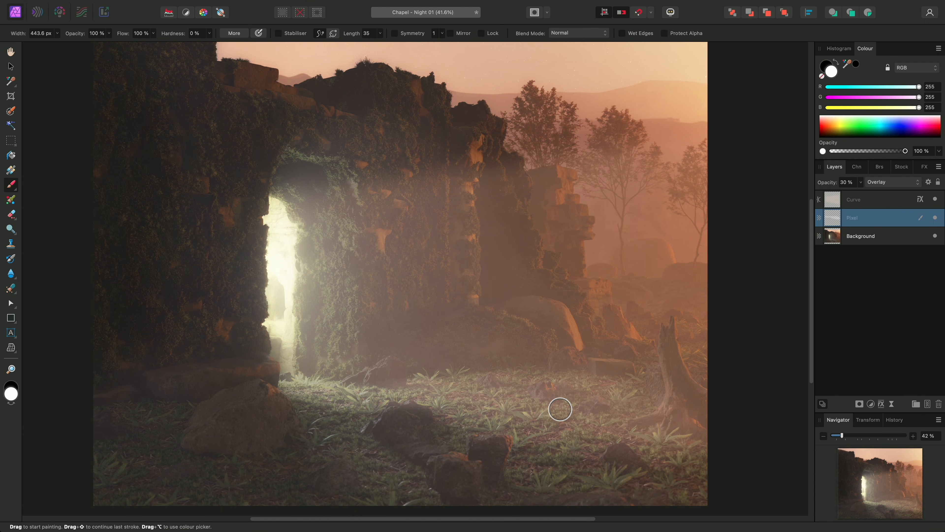
- Inspect the painted grass highlights up close and reduce the pixel layer's opacity to 15%
key("h")
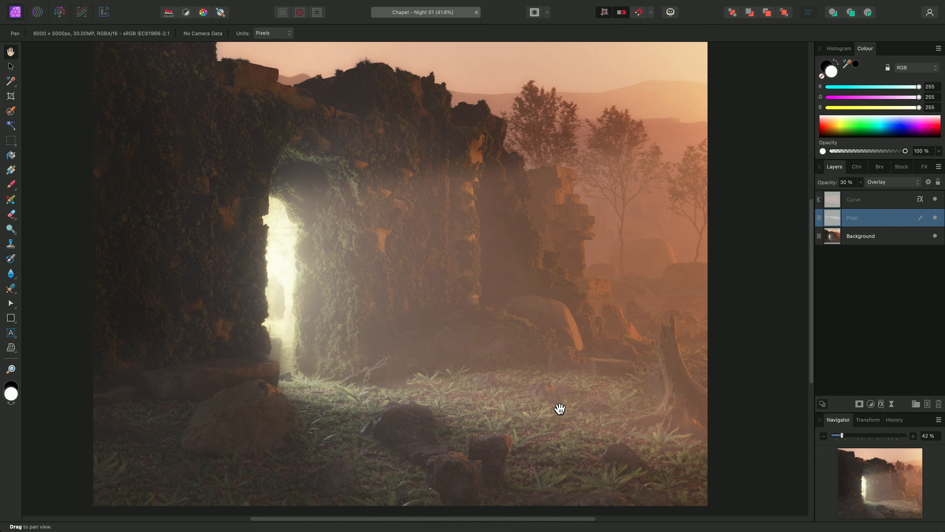
left_click_drag(560, 409, 595, 378)
scroll(426, 399, "up", 5)
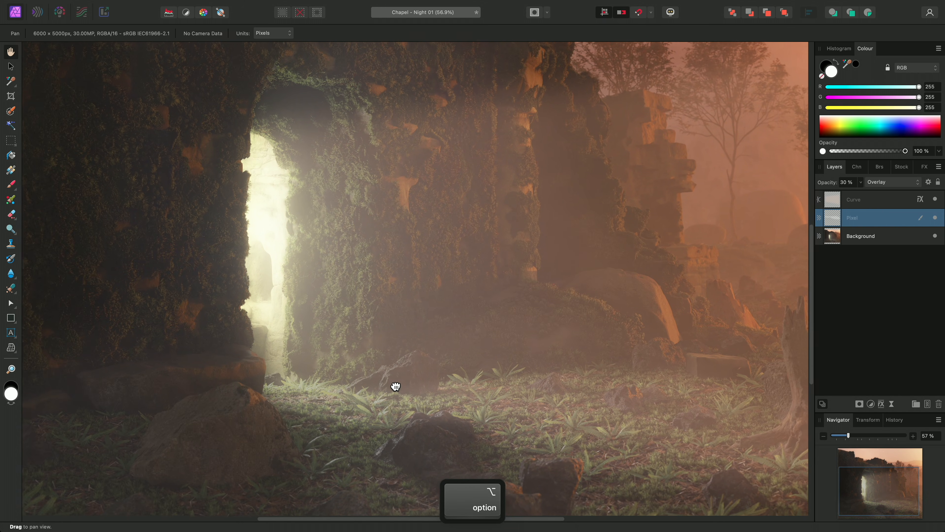
left_click_drag(316, 342, 380, 366)
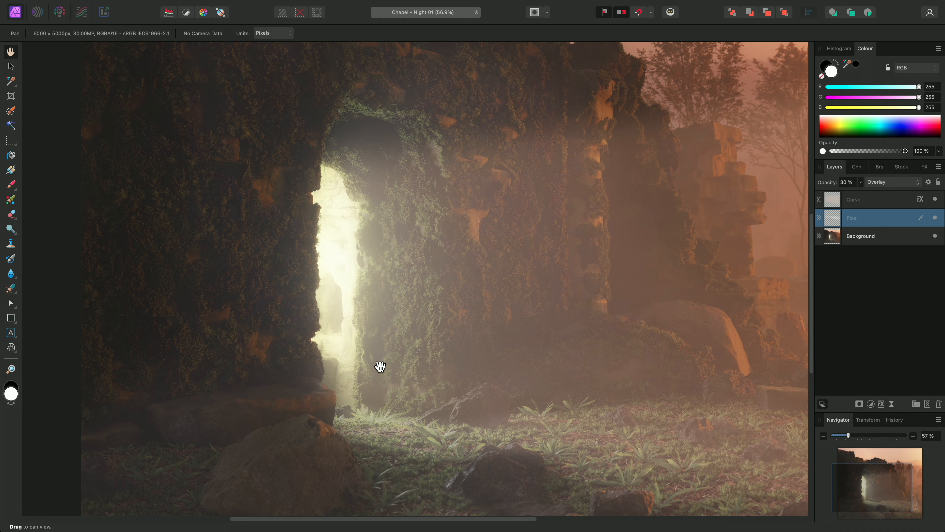
left_click_drag(522, 368, 430, 355)
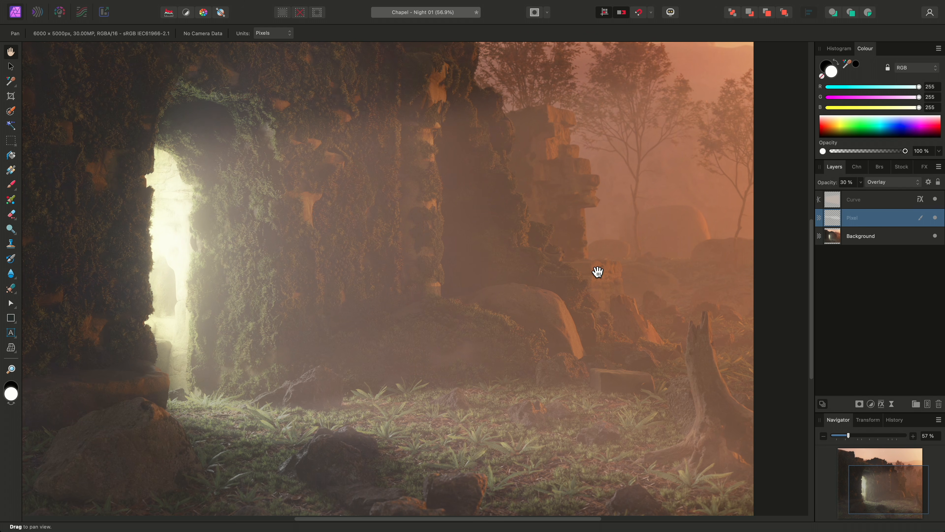
key("1")
key("5")
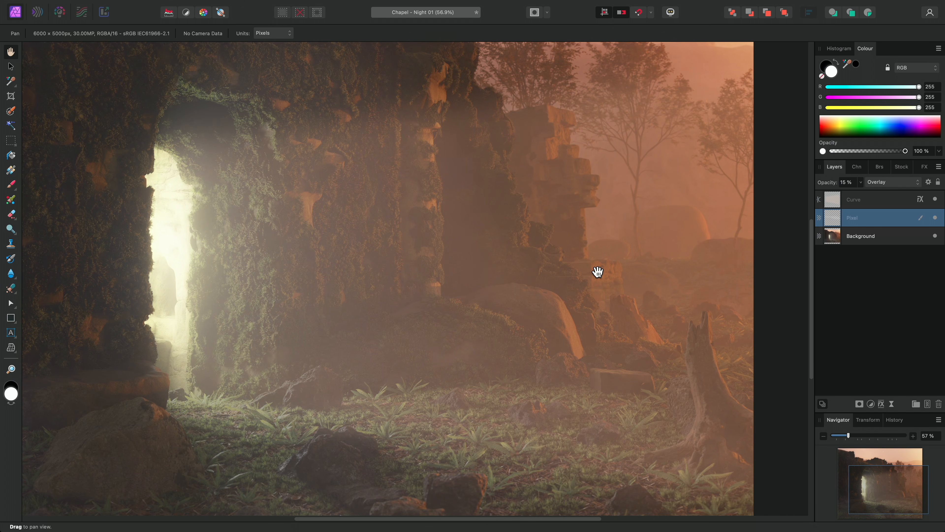
key("super+0")
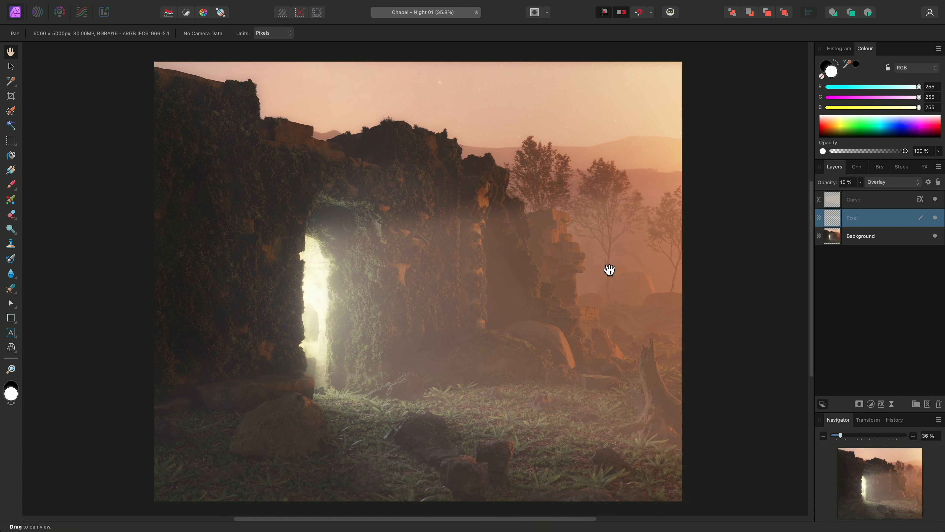
- Give the beam curve a linear gradient from peach at the doorway to black at its far end, with the midpoint near the far end
left_click(862, 202)
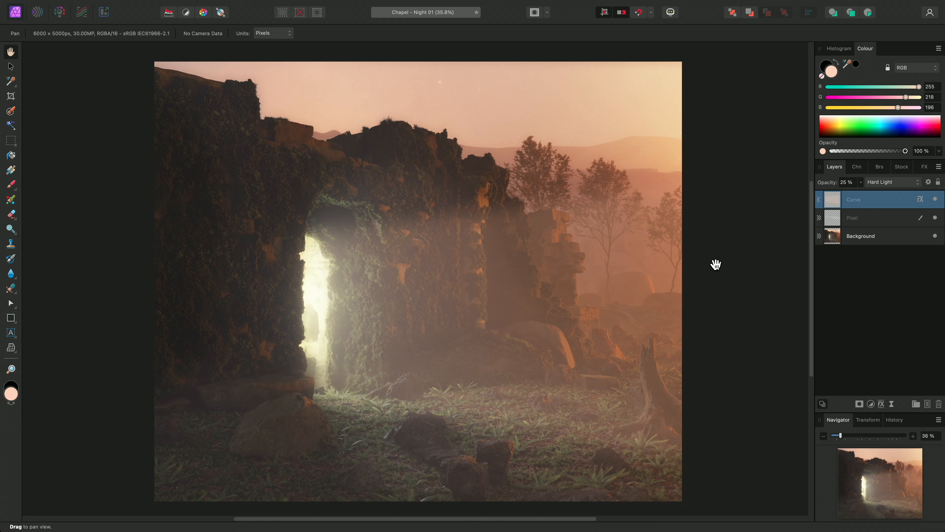
key("g")
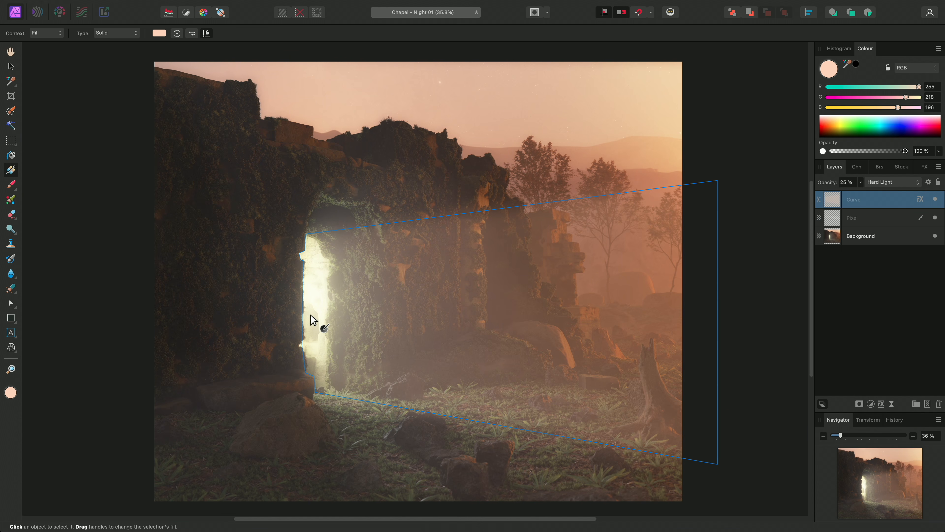
left_click_drag(311, 315, 714, 310)
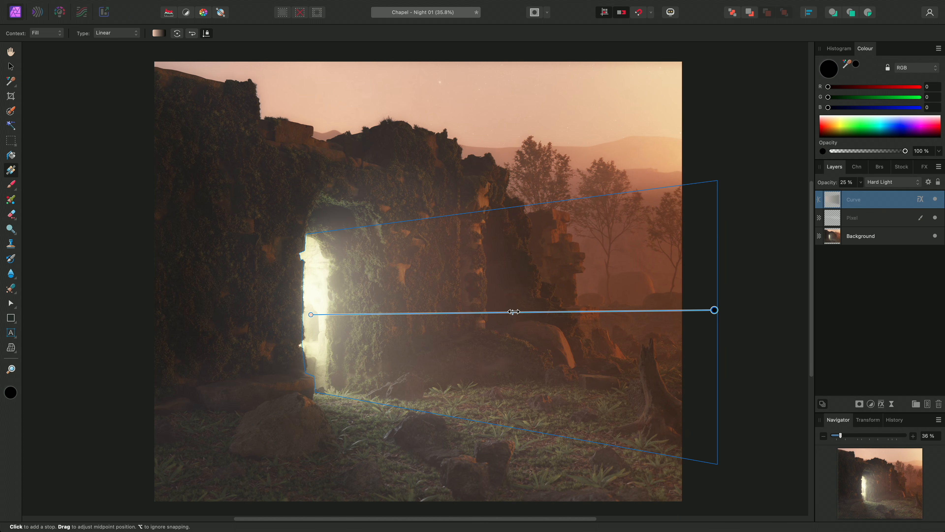
left_click_drag(513, 312, 644, 322)
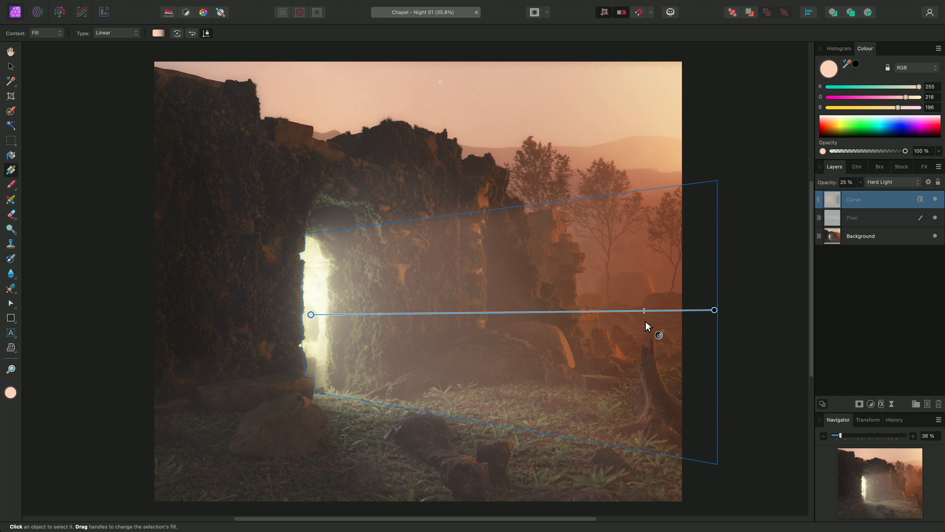
key("h")
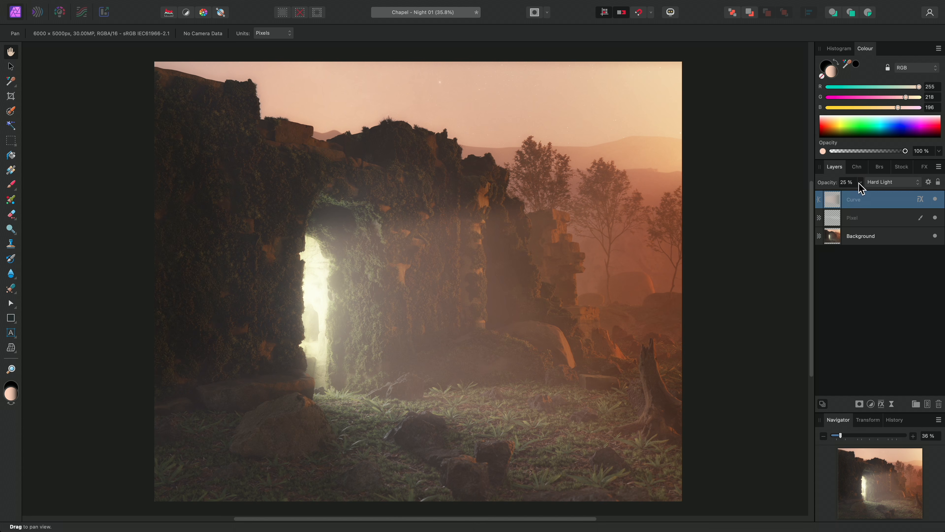
- Raise the light beam curve layer's opacity to 50%
left_click_drag(860, 182, 884, 203)
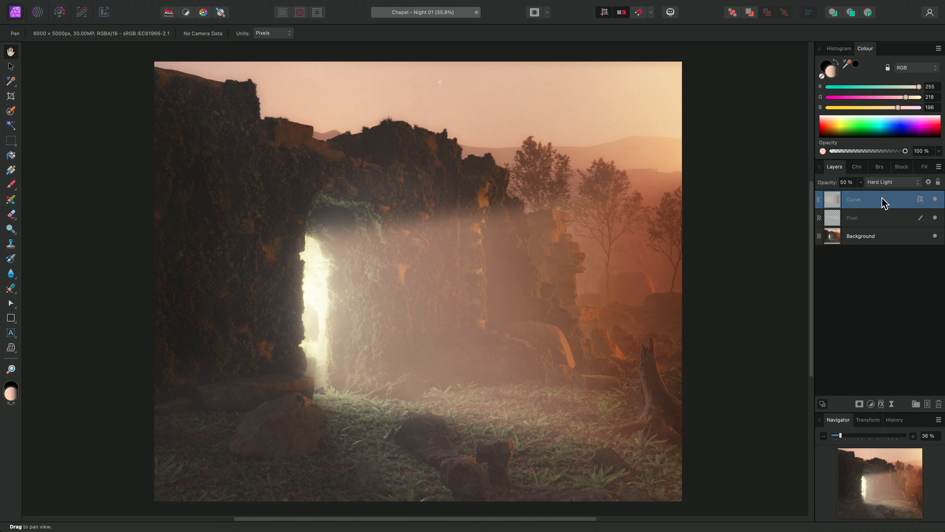
scroll(580, 339, "up", 1)
scroll(581, 338, "up", 1)
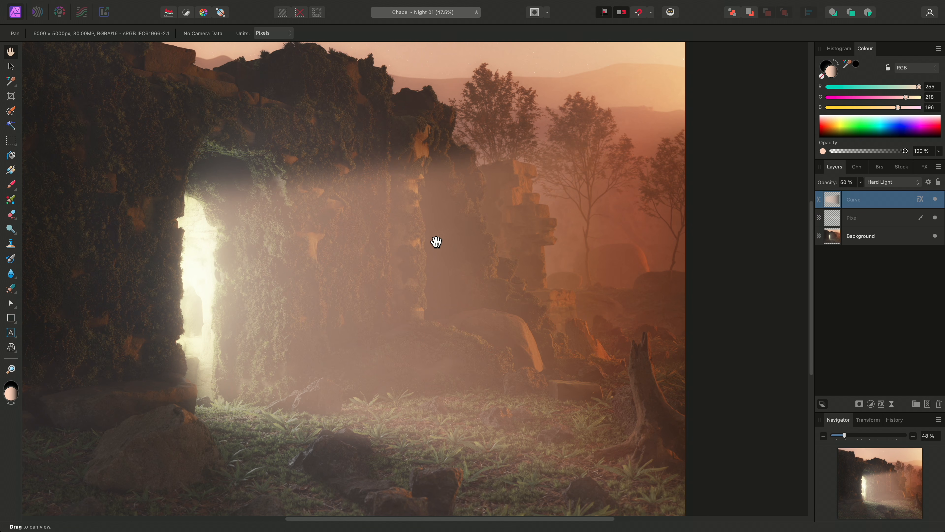
- Add a live Procedural Texture filter to the beam curve and load the Perlin Noise preset
left_click(220, 4)
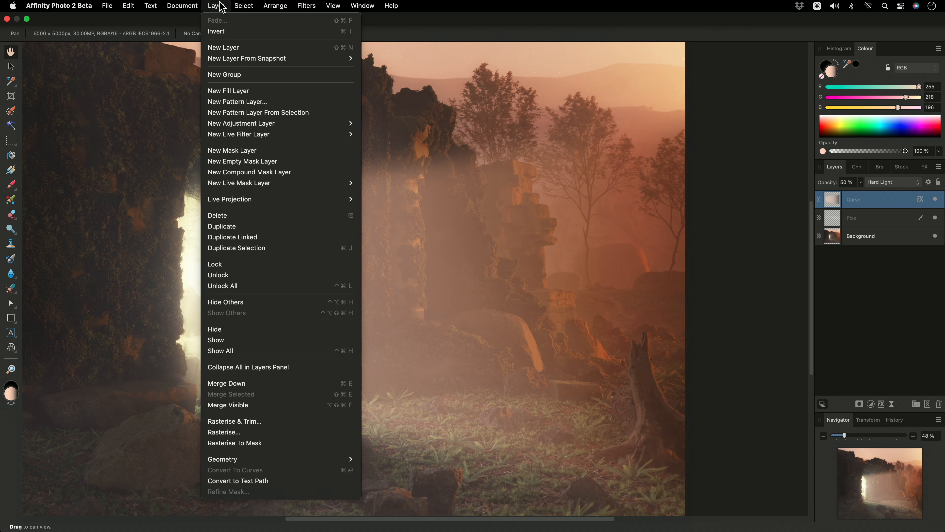
mouse_move(301, 136)
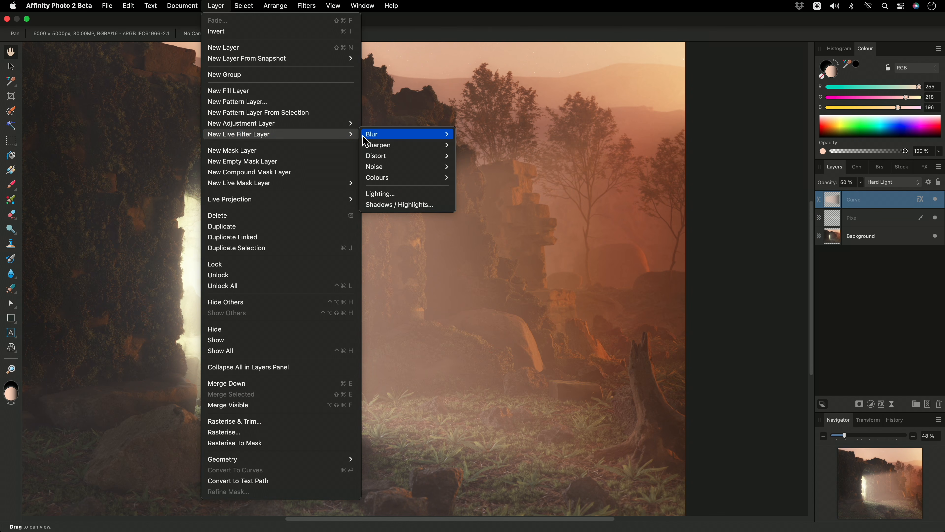
mouse_move(405, 178)
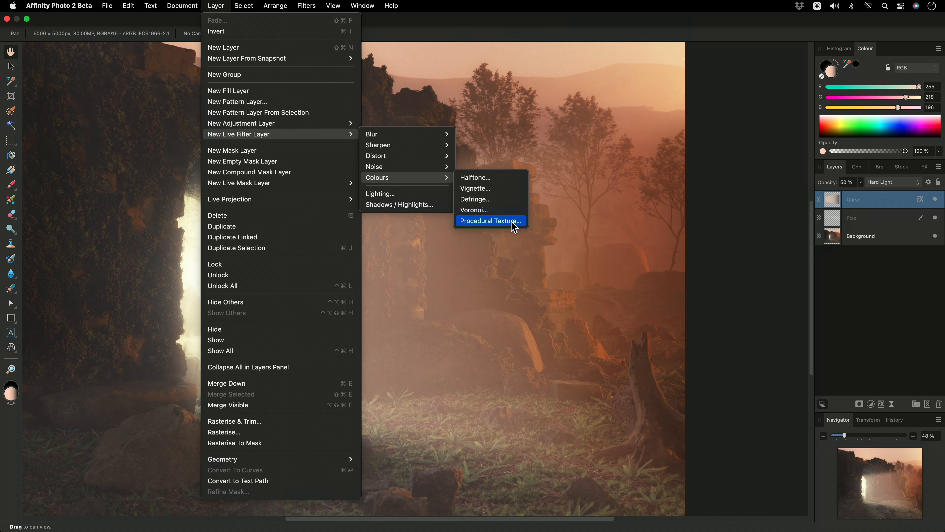
left_click(490, 220)
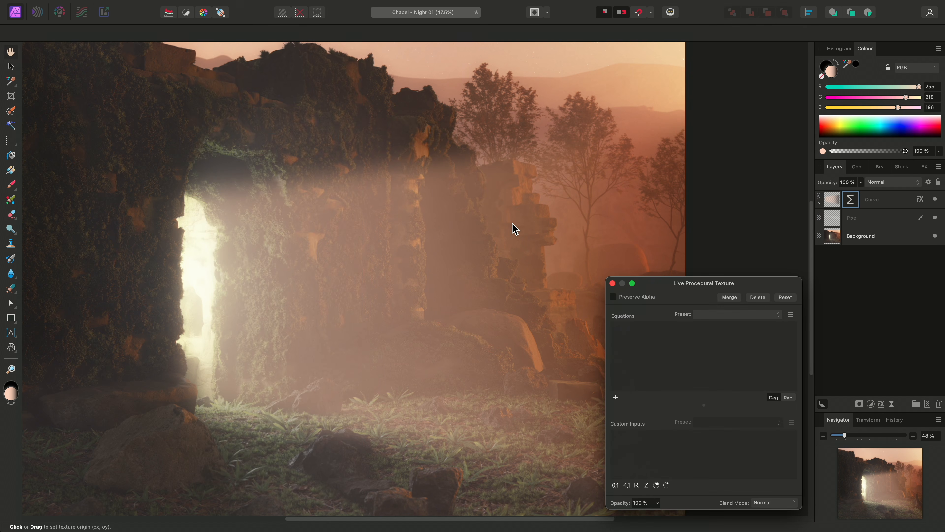
left_click(720, 316)
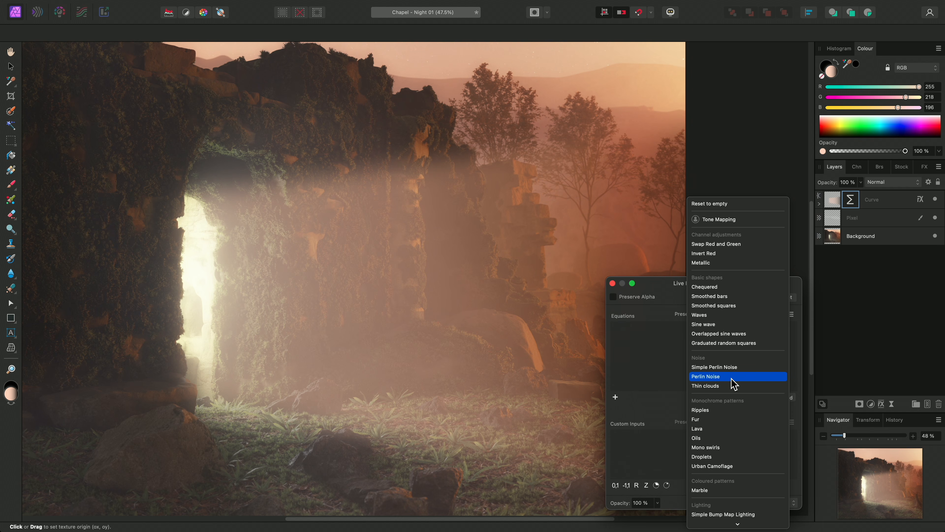
left_click(732, 377)
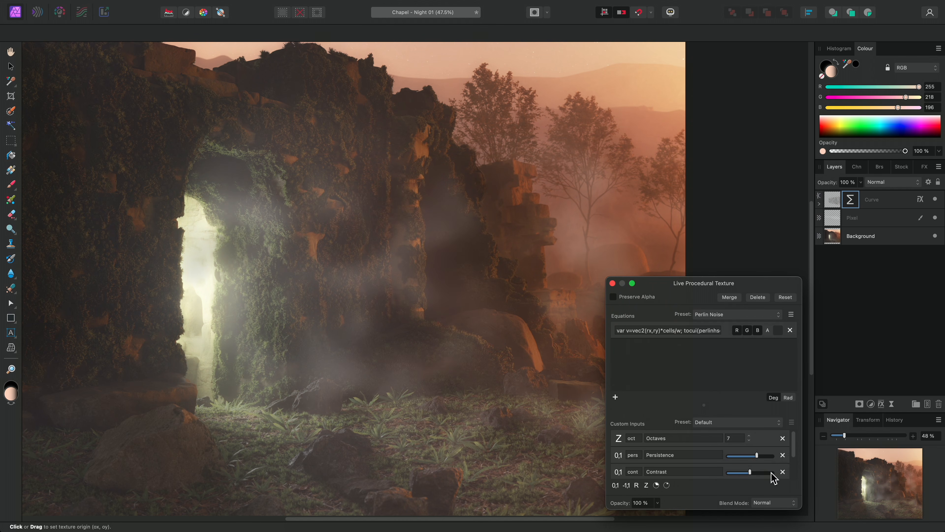
- Set the procedural texture's blend mode to Hard Light and its cell count to 100
left_click(784, 505)
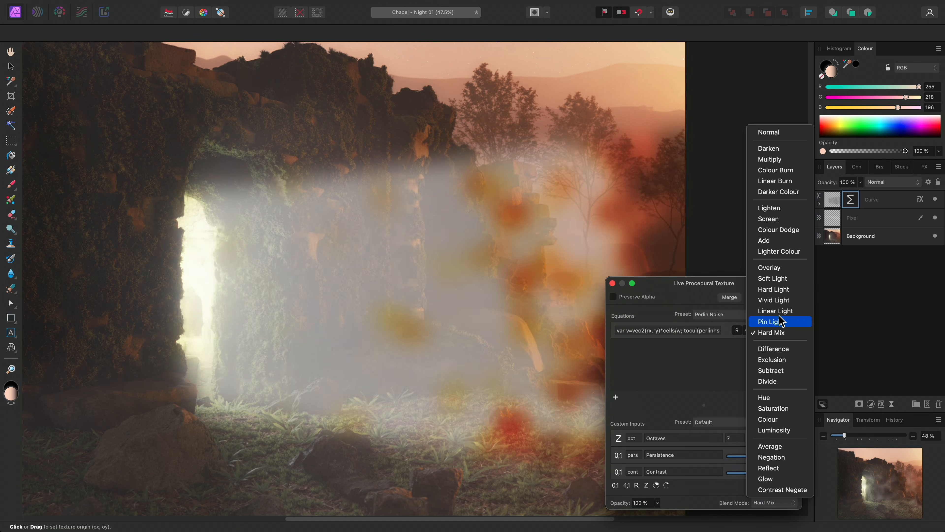
left_click(787, 294)
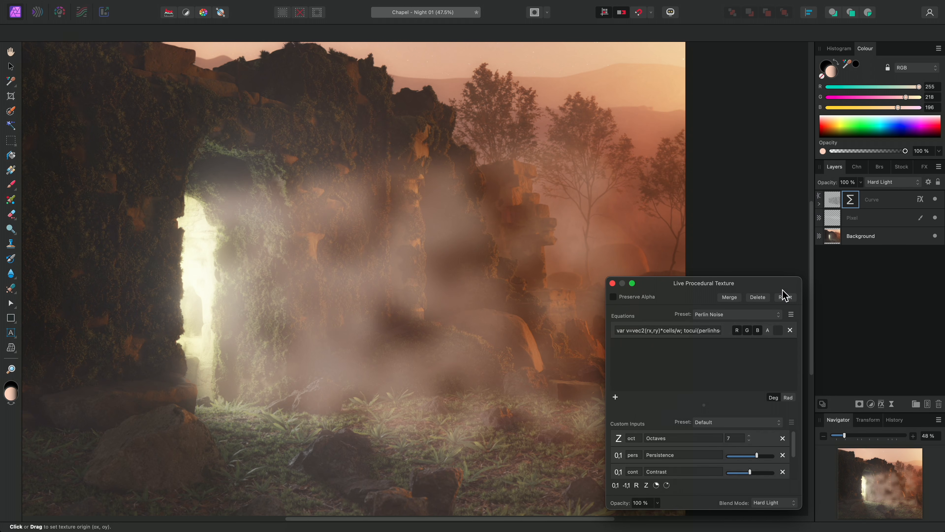
left_click_drag(758, 460, 794, 472)
left_click(740, 470)
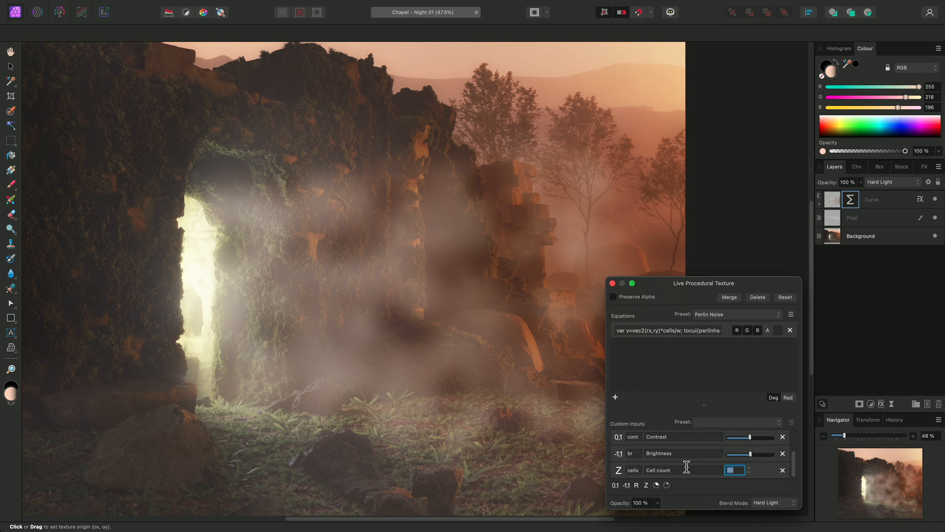
type("100")
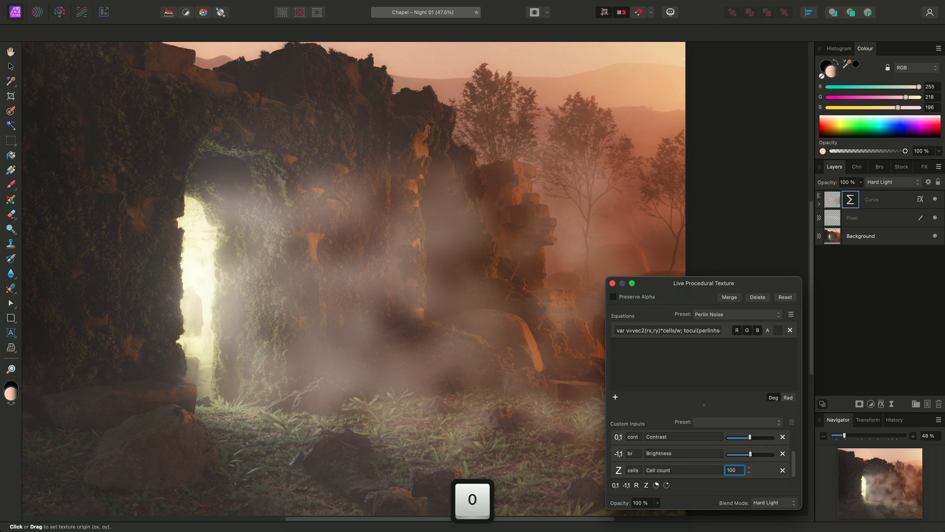
- Move the Perlin noise texture's origin from the middle of the light beam to the area beside the ruined wall's far end
key("Return")
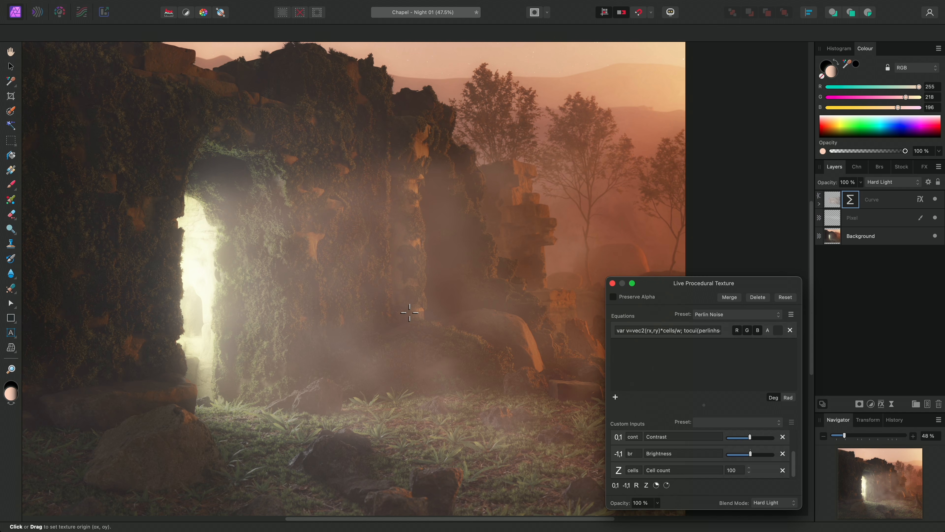
left_click_drag(409, 313, 610, 263)
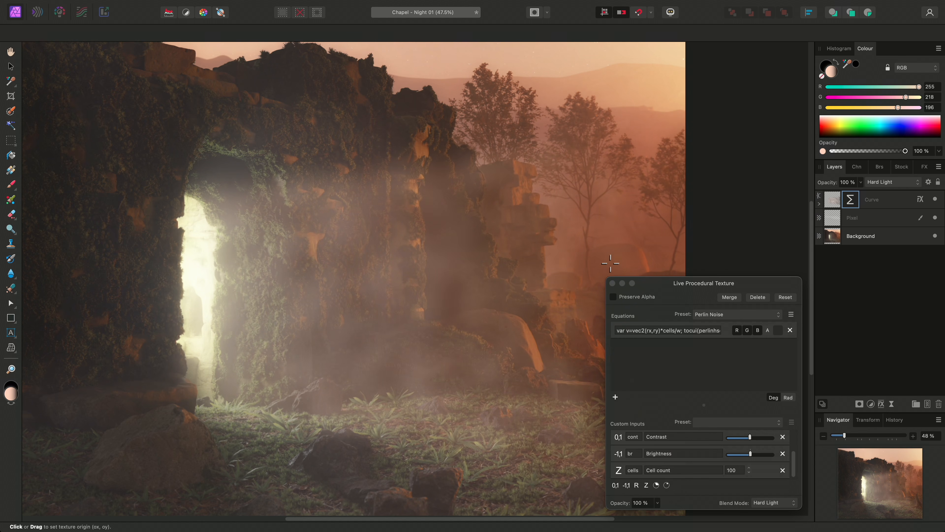
left_click(613, 283)
- Compare the light beam without and with its Procedural Texture filter by toggling the nested filter's visibility
left_click(820, 204)
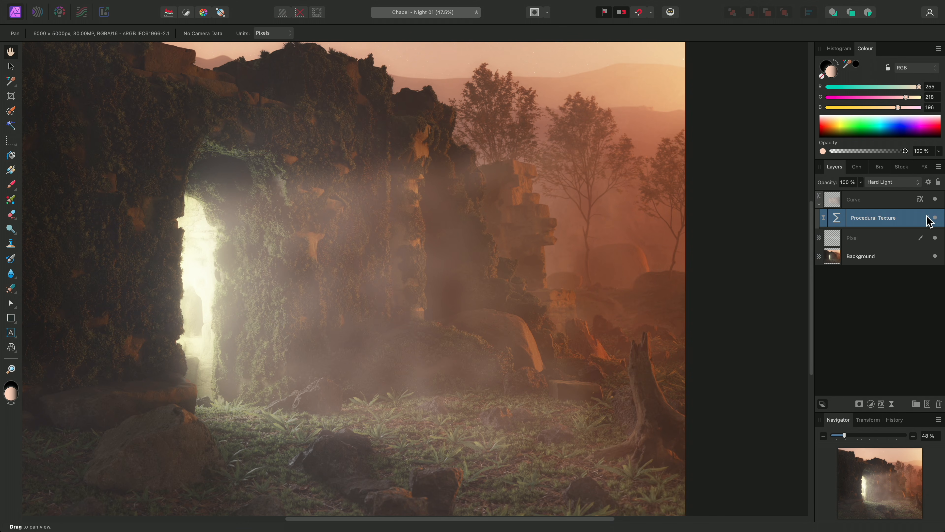
left_click(935, 218)
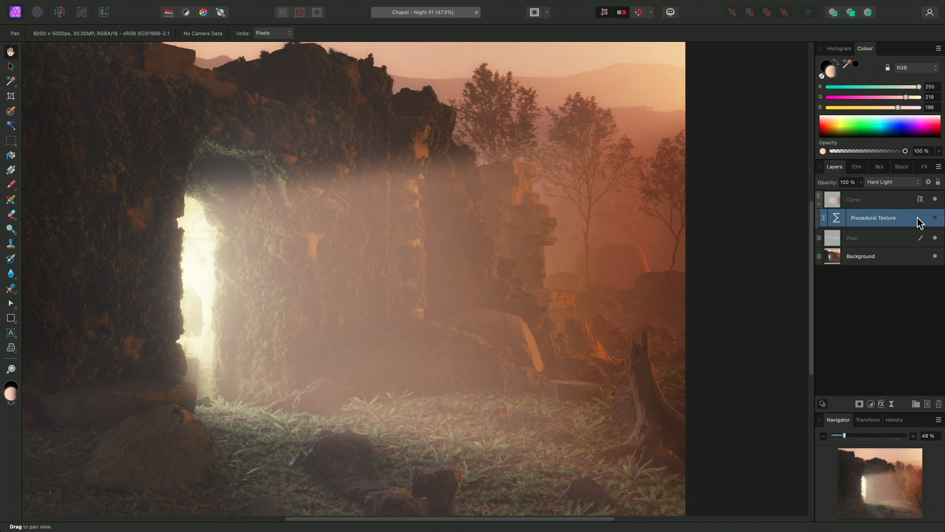
left_click(935, 218)
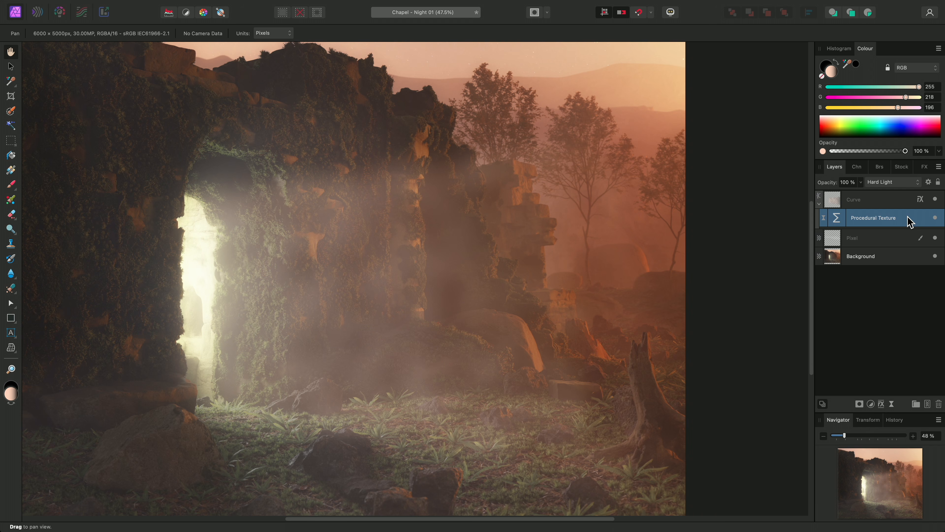
- Lower the light beam curve layer's opacity to 31%
left_click(893, 207)
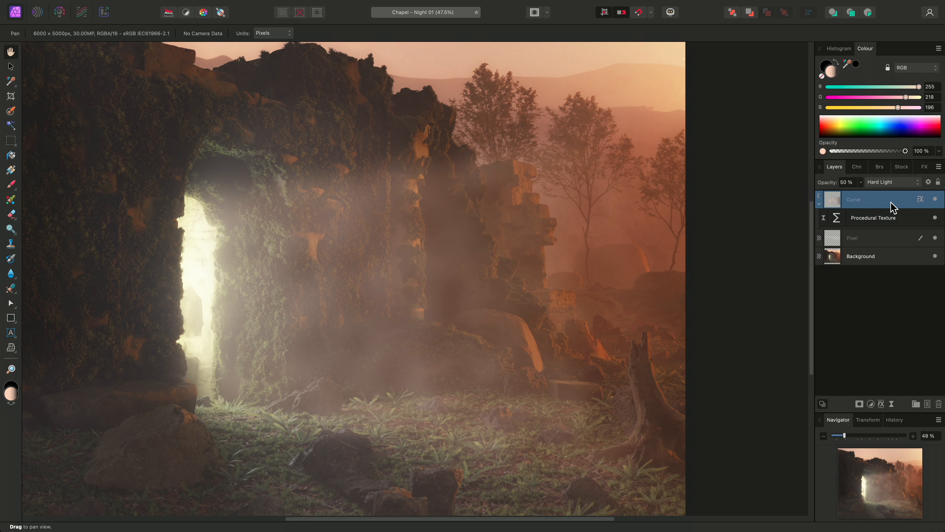
left_click(860, 182)
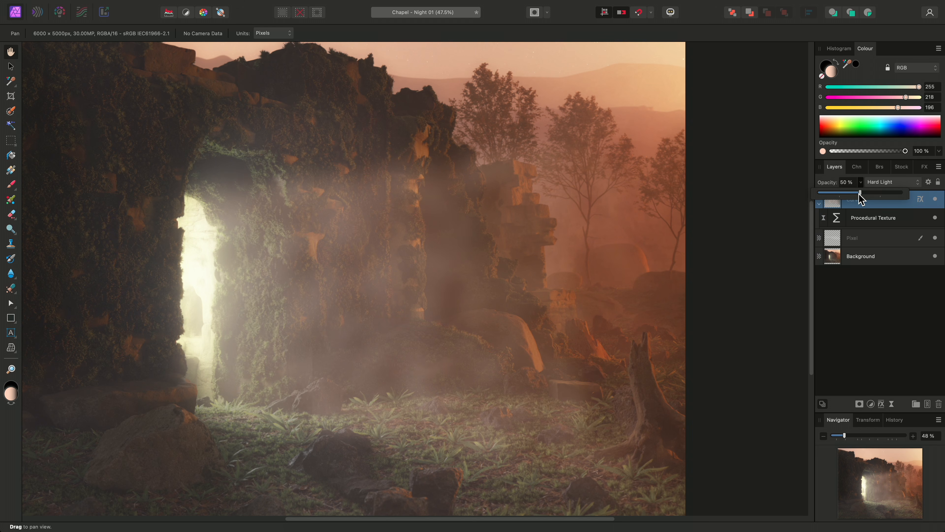
mouse_move(860, 192)
left_mouse_down()
mouse_move(832, 195)
mouse_move(846, 197)
left_mouse_up()
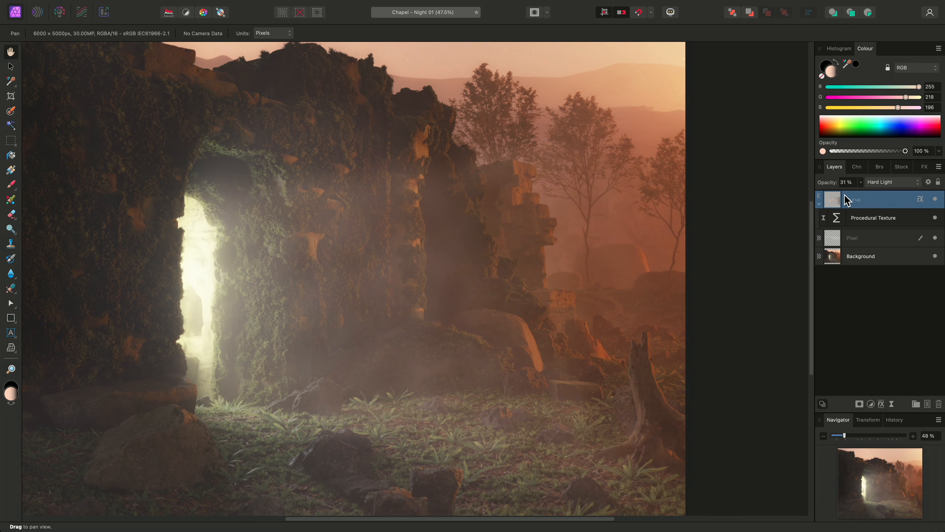
- Slightly raise the contrast of the beam's procedural noise texture, leaving the filter nested in the collapsed curve layer
double_click(839, 218)
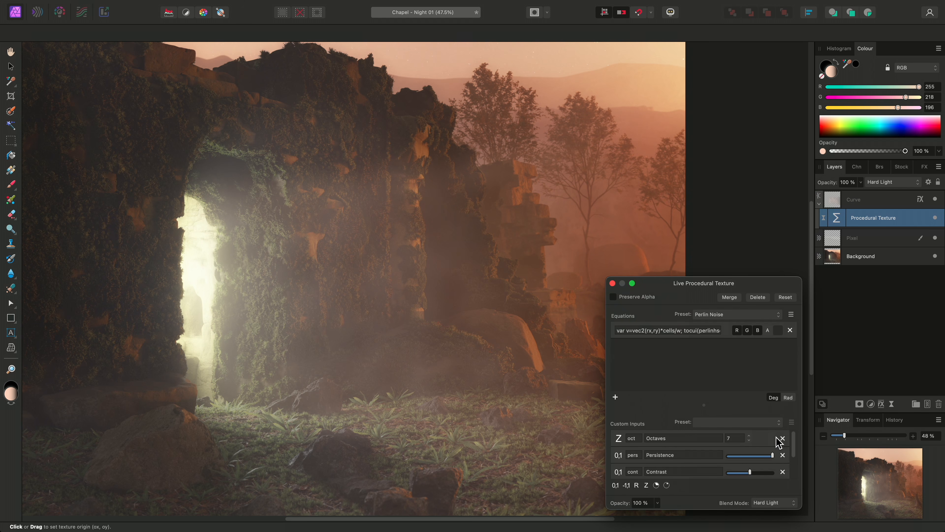
left_click_drag(793, 446, 756, 453)
left_click(612, 283)
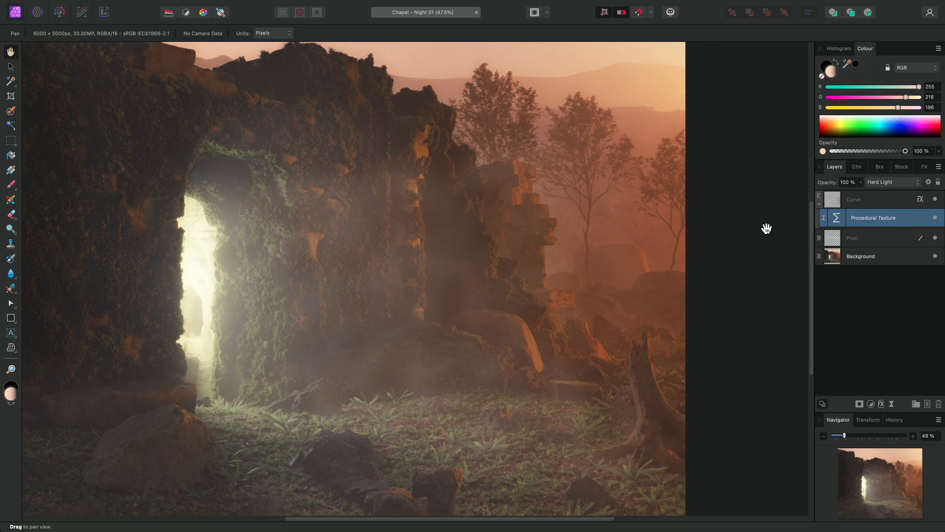
left_click_drag(820, 216, 871, 204)
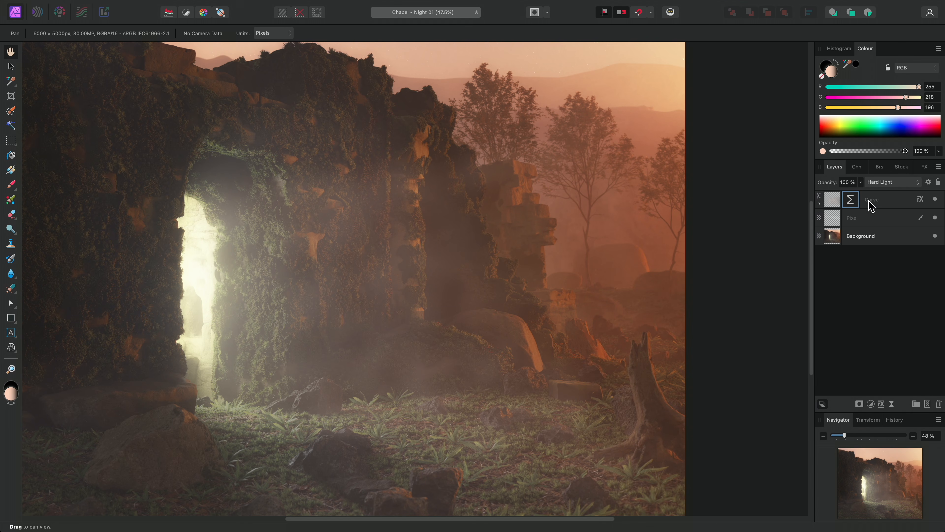
- Compare the whole image before and after the lighting effect by hiding and showing the curve and pixel layers together
left_click(879, 218, "shift")
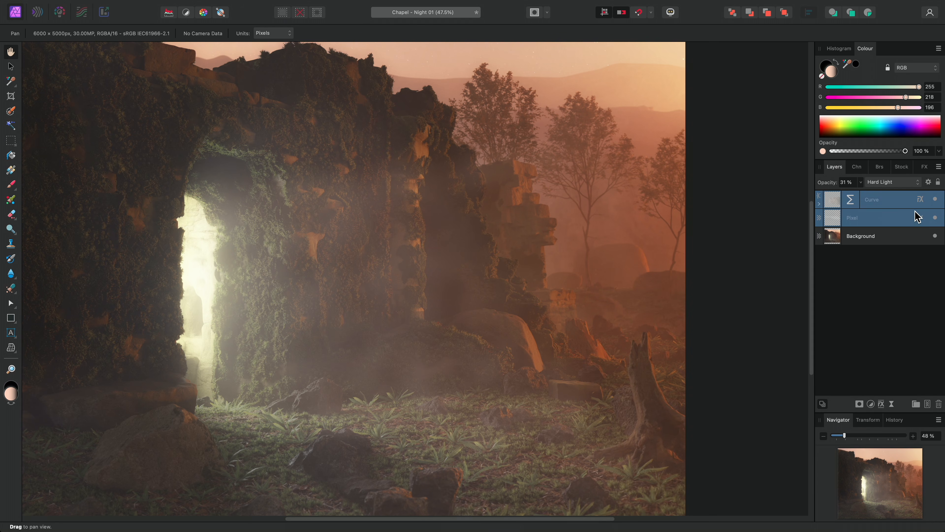
left_click(935, 200)
left_click_drag(591, 317, 599, 306)
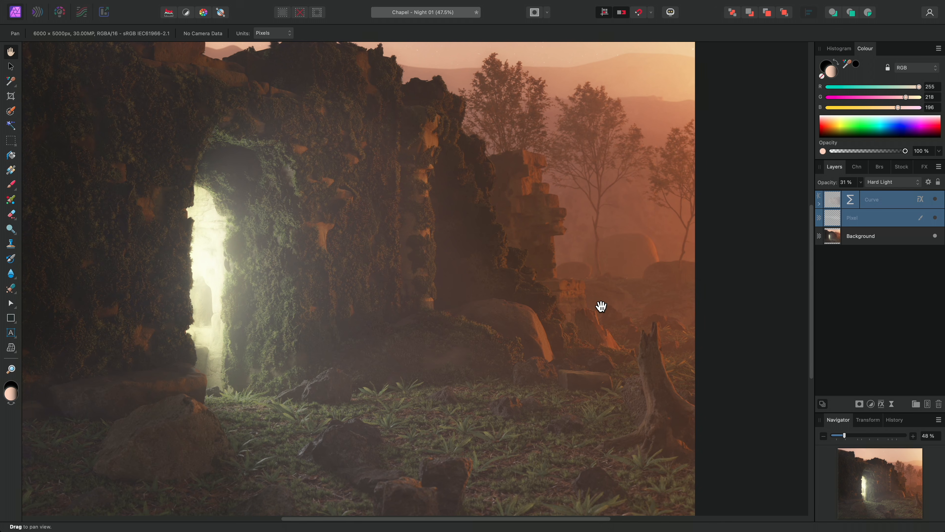
key("super+0")
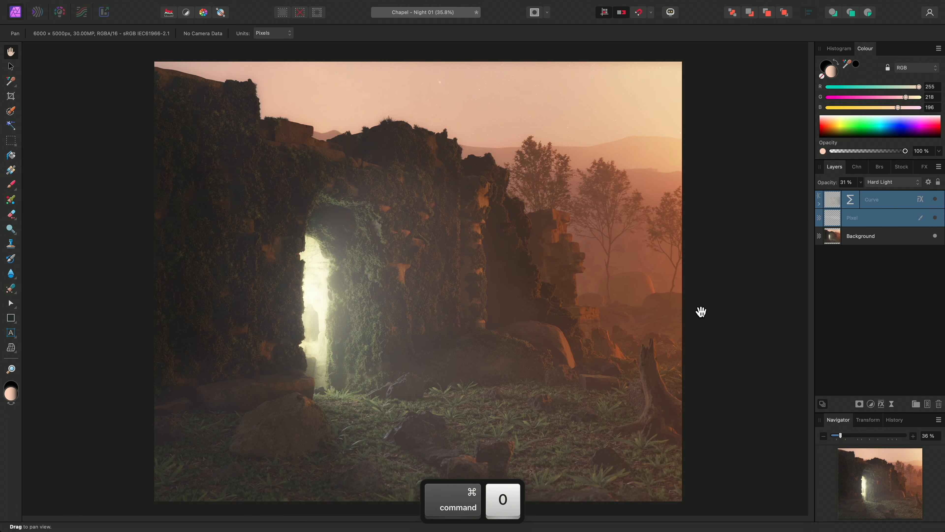
left_click(935, 199)
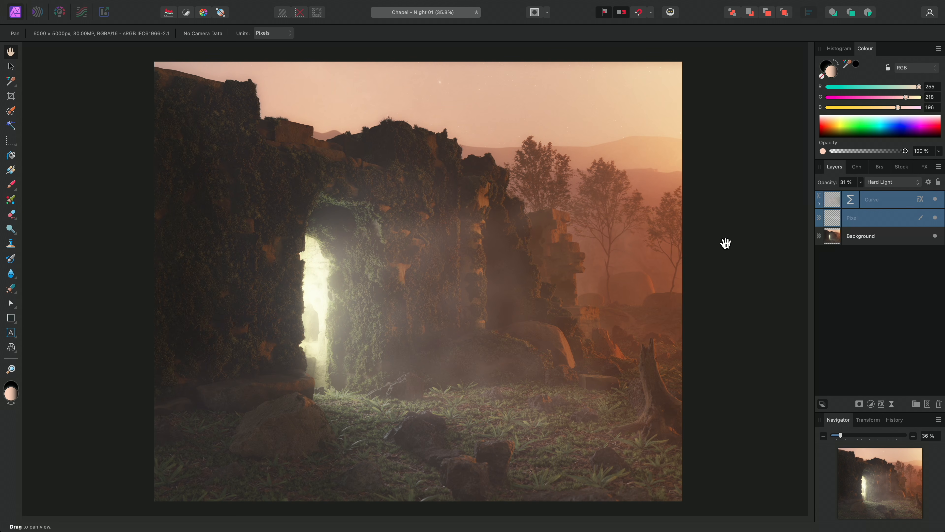
- Set the procedural texture's cell count to 150 and shift its origin up and away from the doorway, near the arched rock
left_click(819, 203)
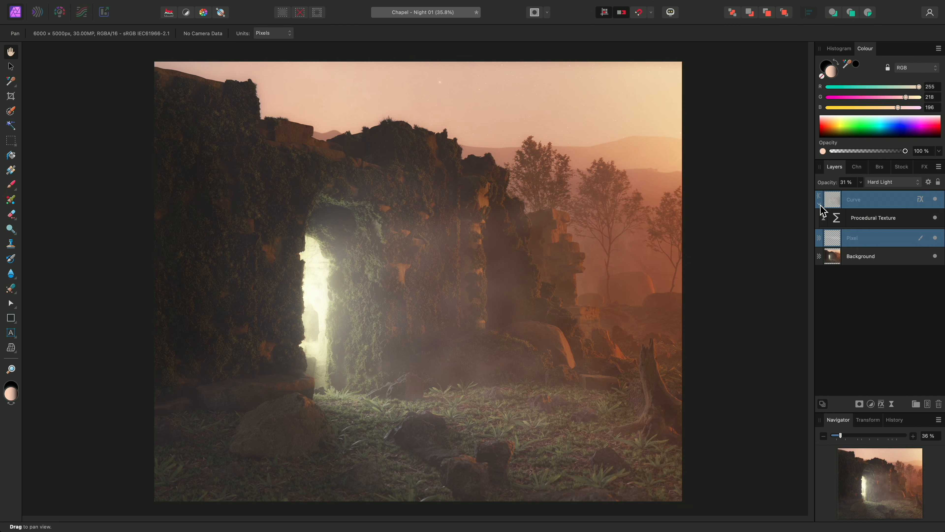
double_click(837, 217)
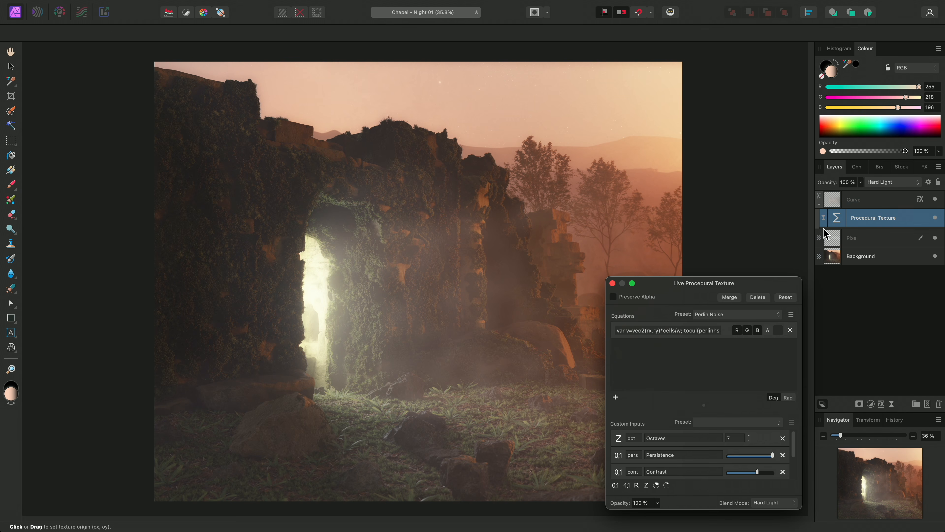
left_click_drag(794, 452, 715, 473)
type("150")
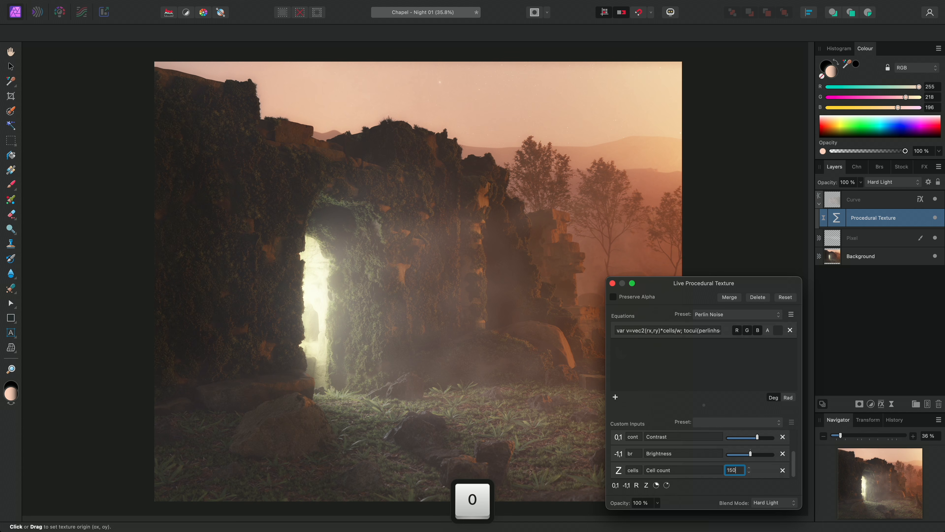
key("Return")
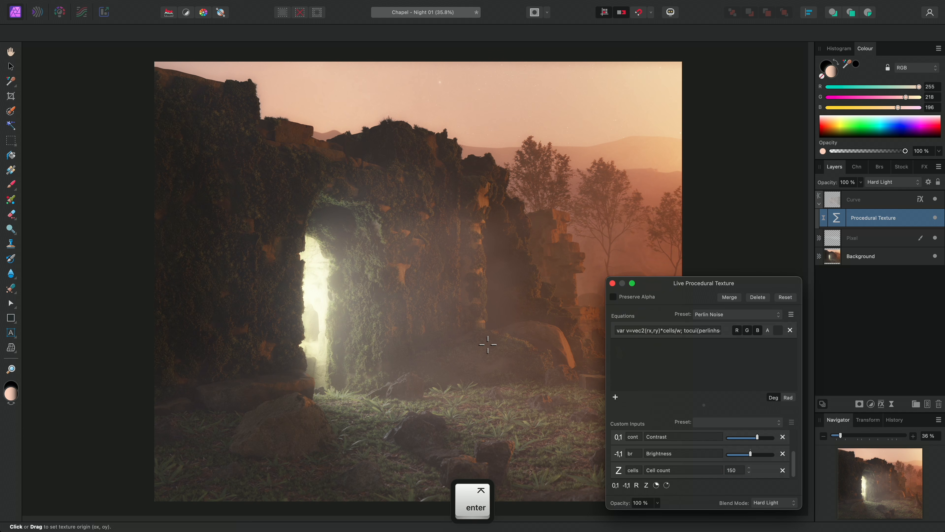
left_click_drag(487, 344, 547, 315)
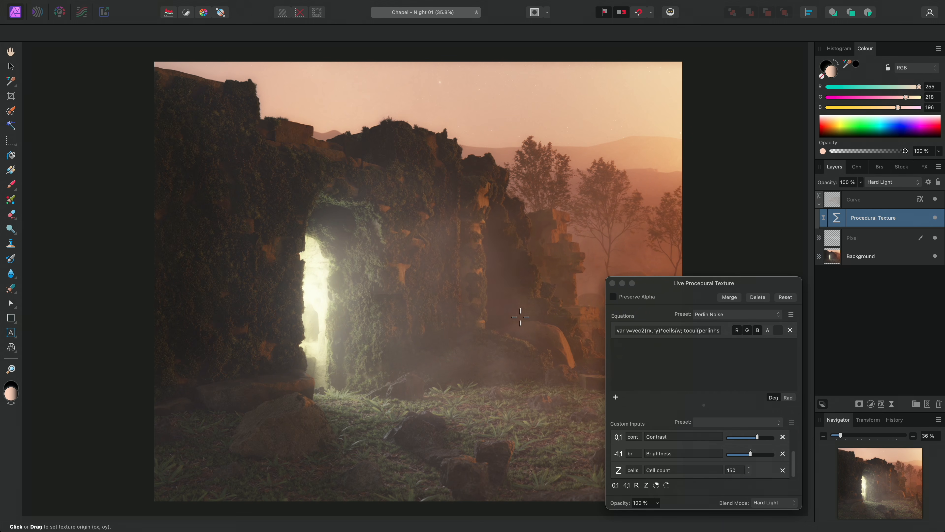
left_click(613, 283)
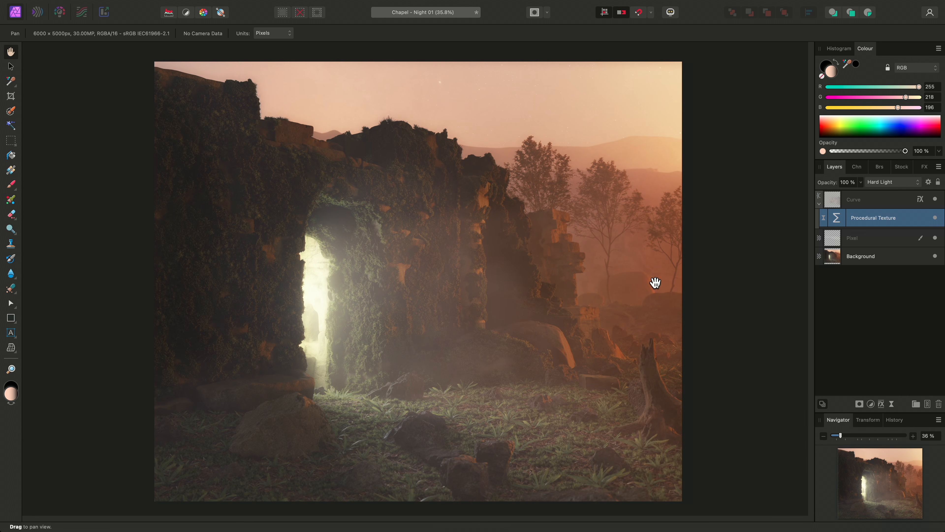
left_click_drag(824, 217, 832, 199)
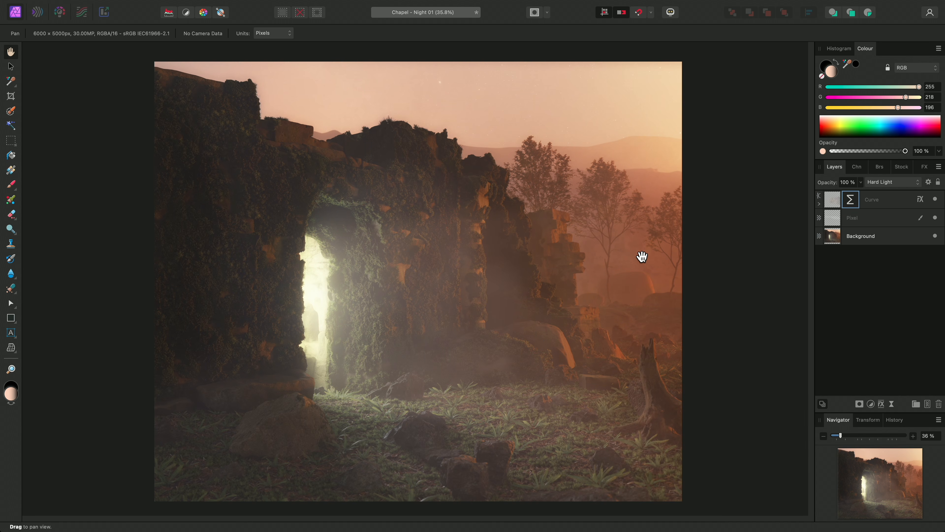